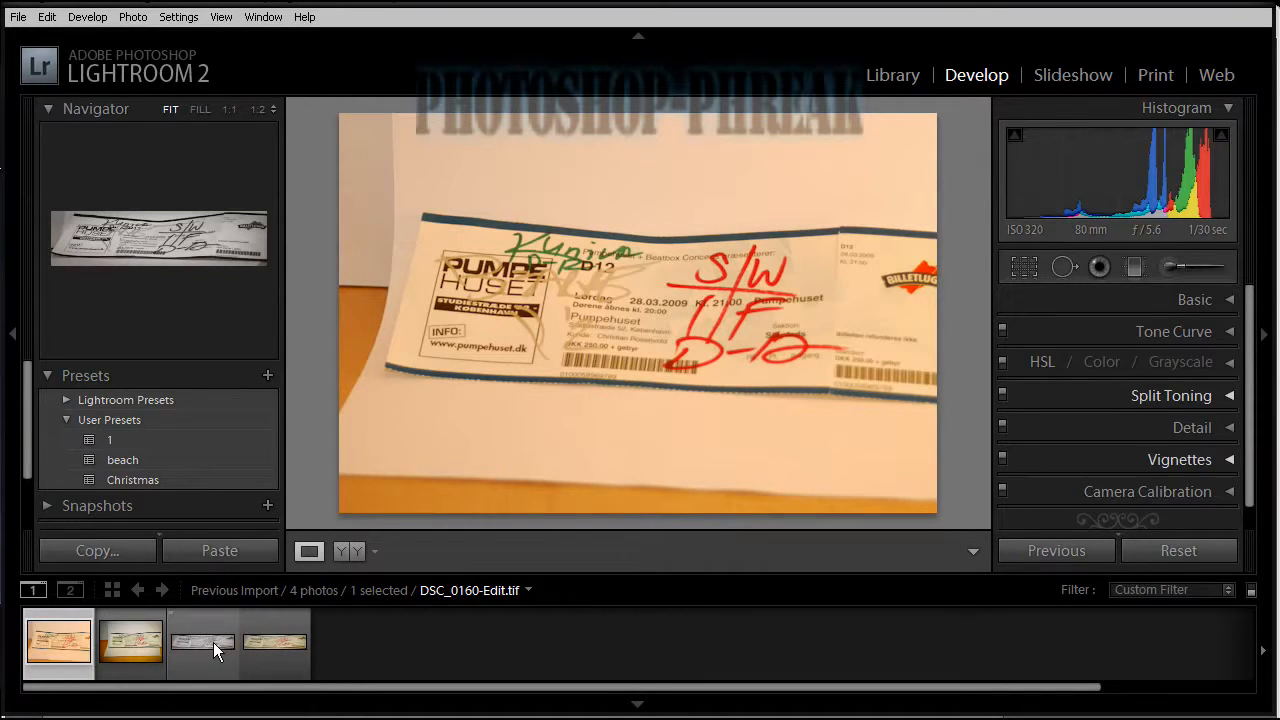
Set the white balance of DSC_0158.JPG by sampling the white paper above the ticket as the neutral target.
click(213, 642)
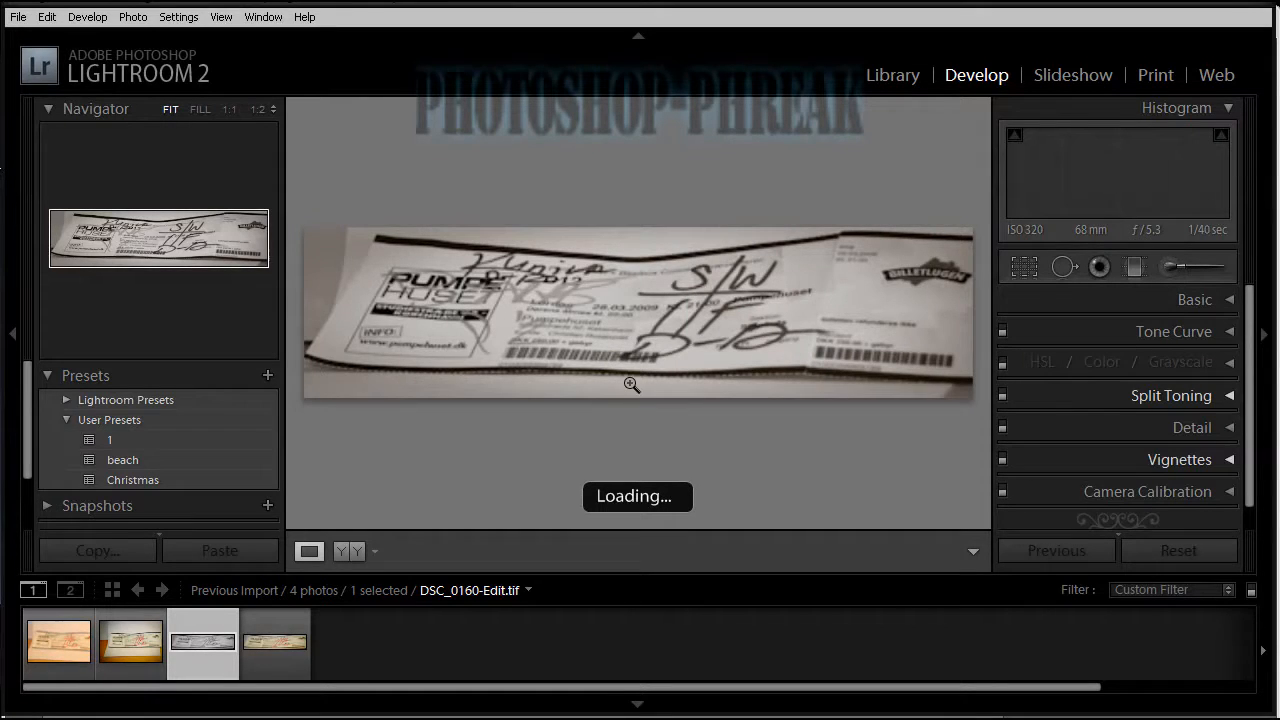
click(63, 637)
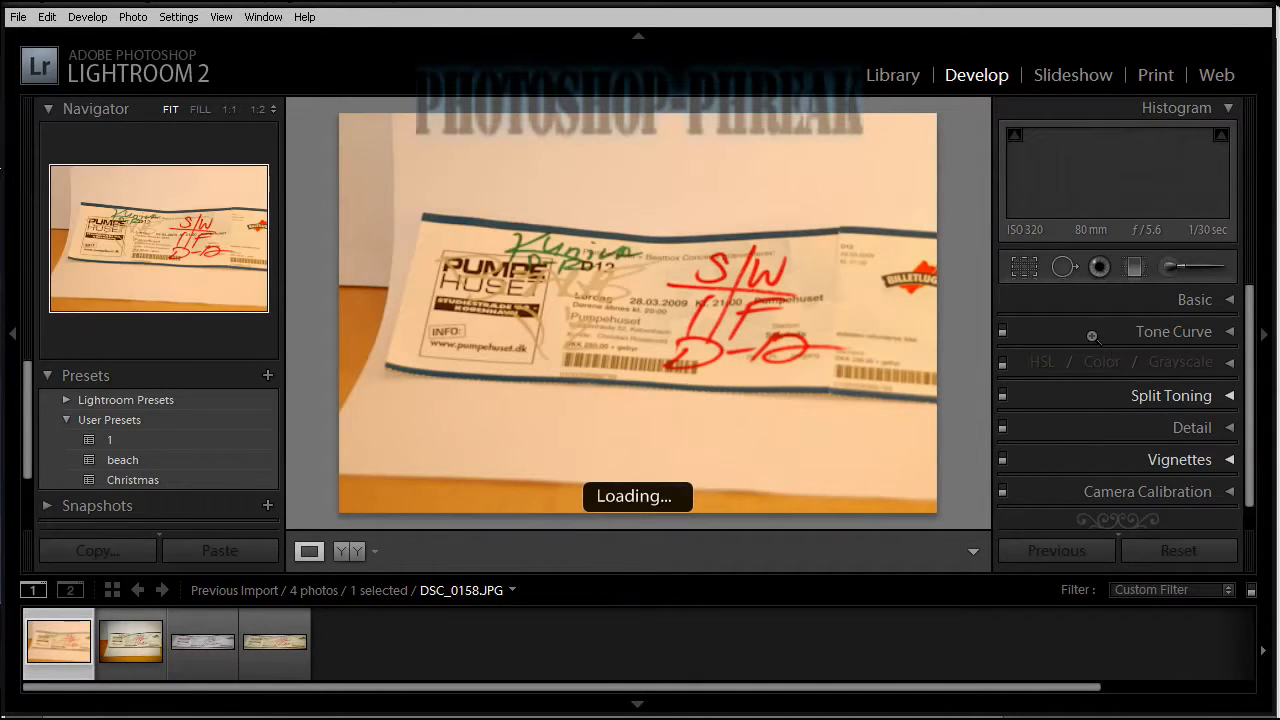
click(1213, 304)
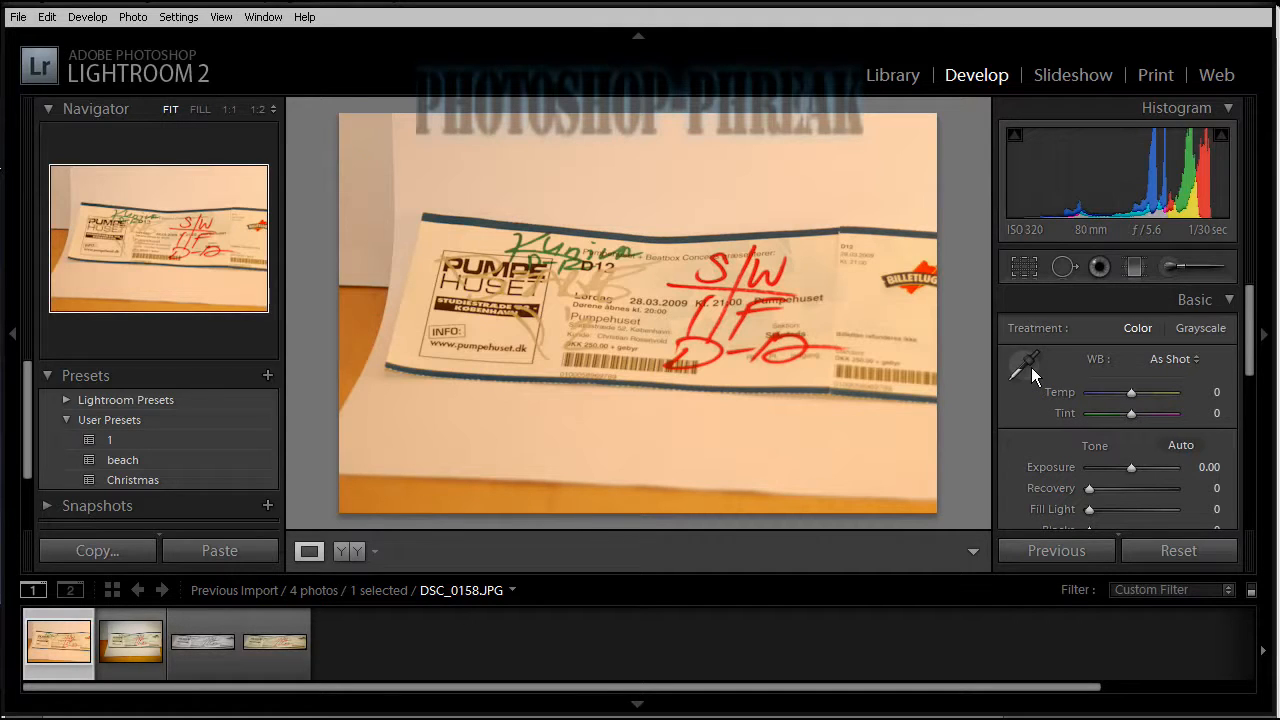
click(1031, 367)
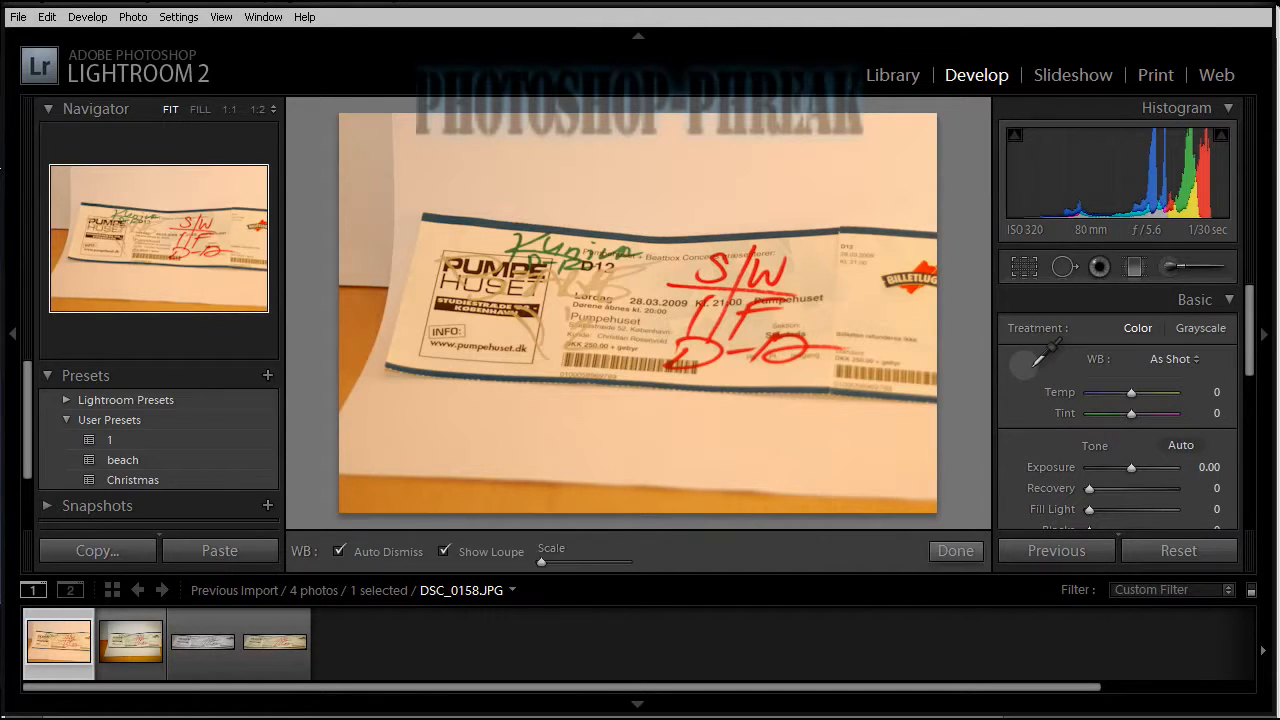
click(762, 177)
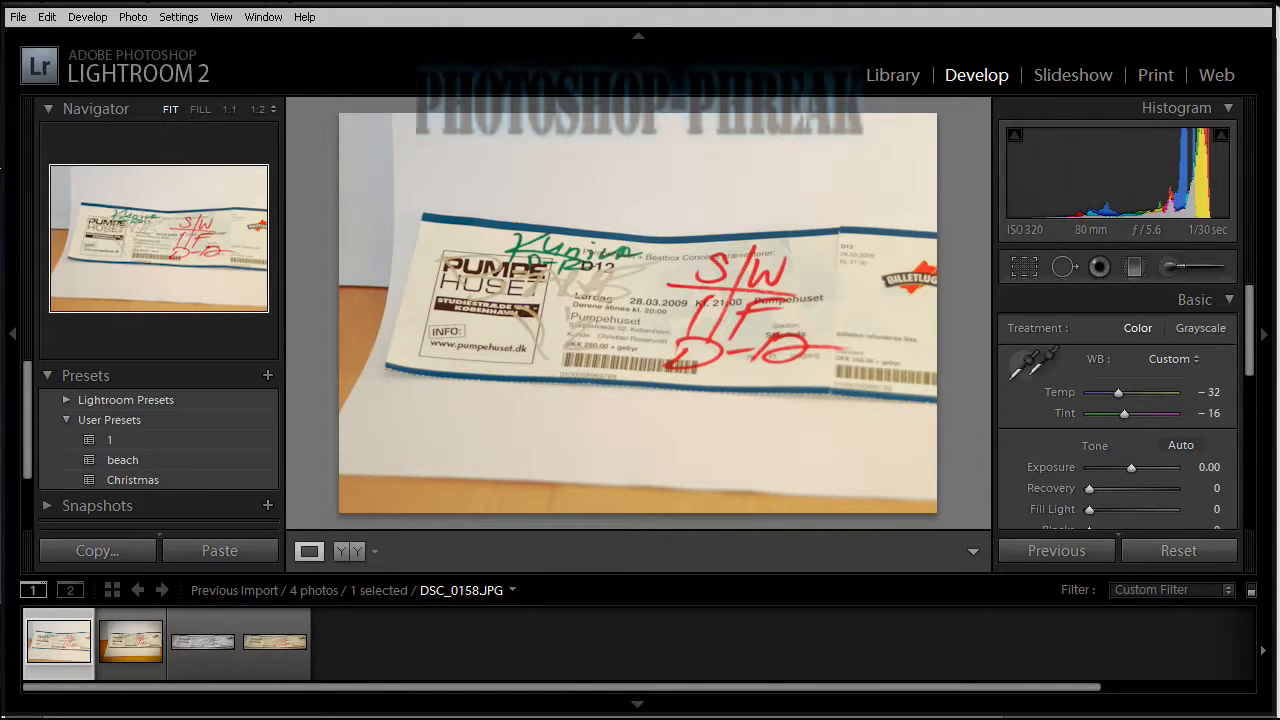
key(w)
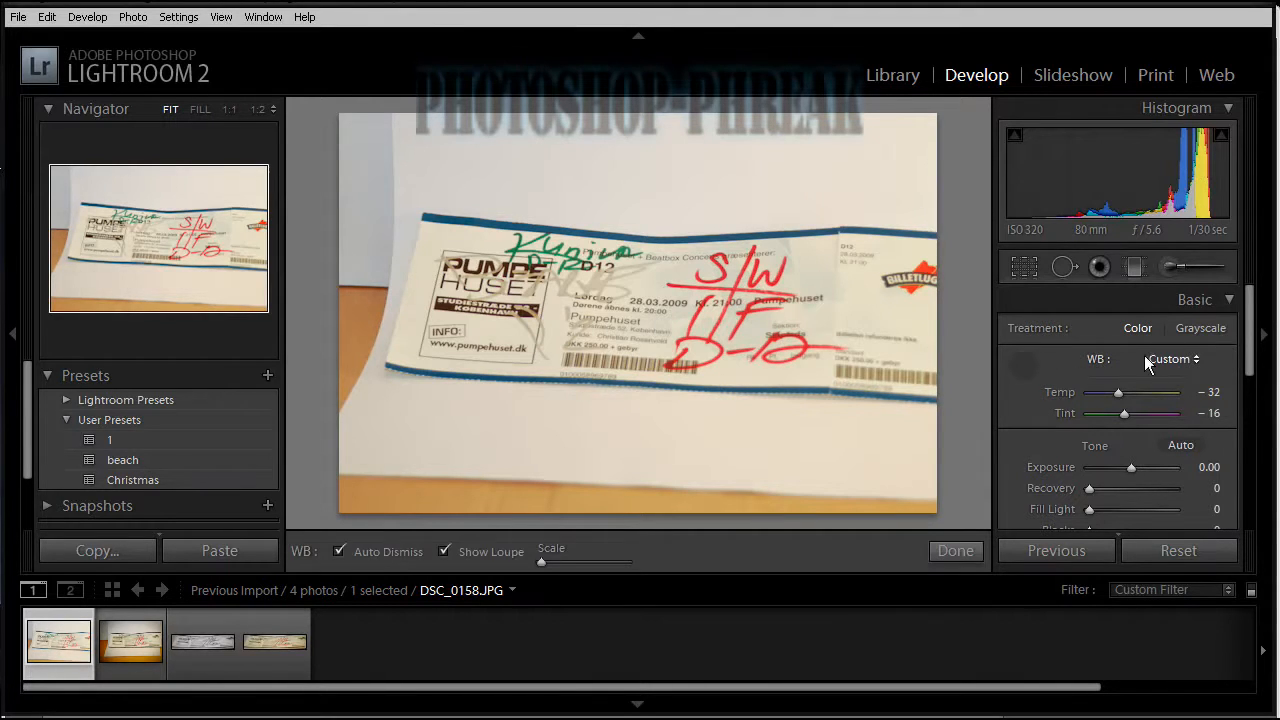
click(1030, 360)
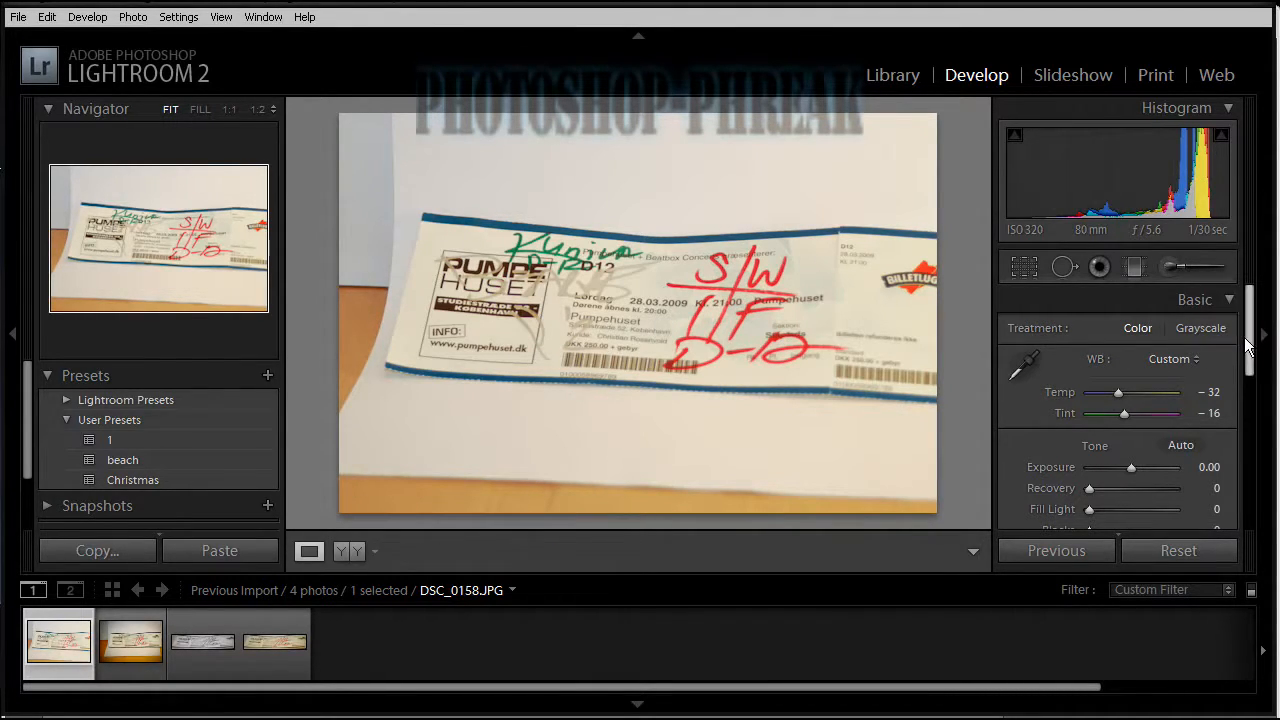
Set the photo's Fill Light to 2 and Blacks to 2.
drag(1247, 345, 1243, 390)
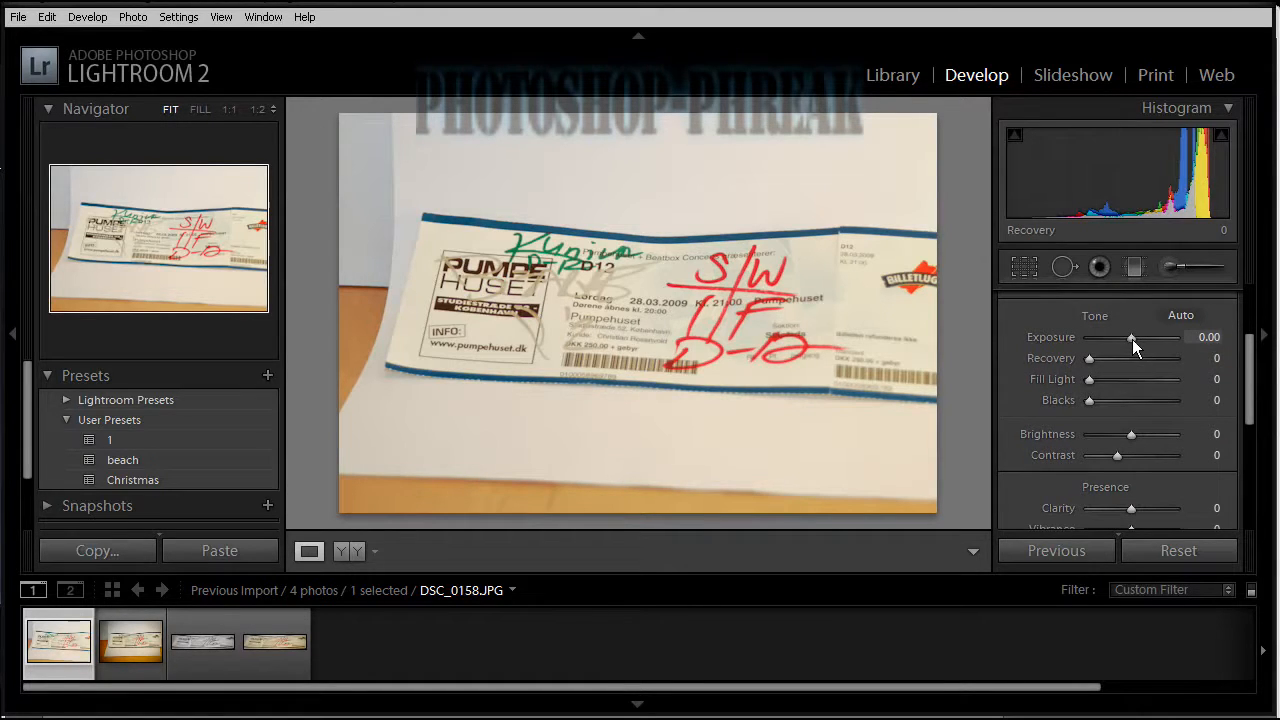
drag(1132, 339, 1133, 339)
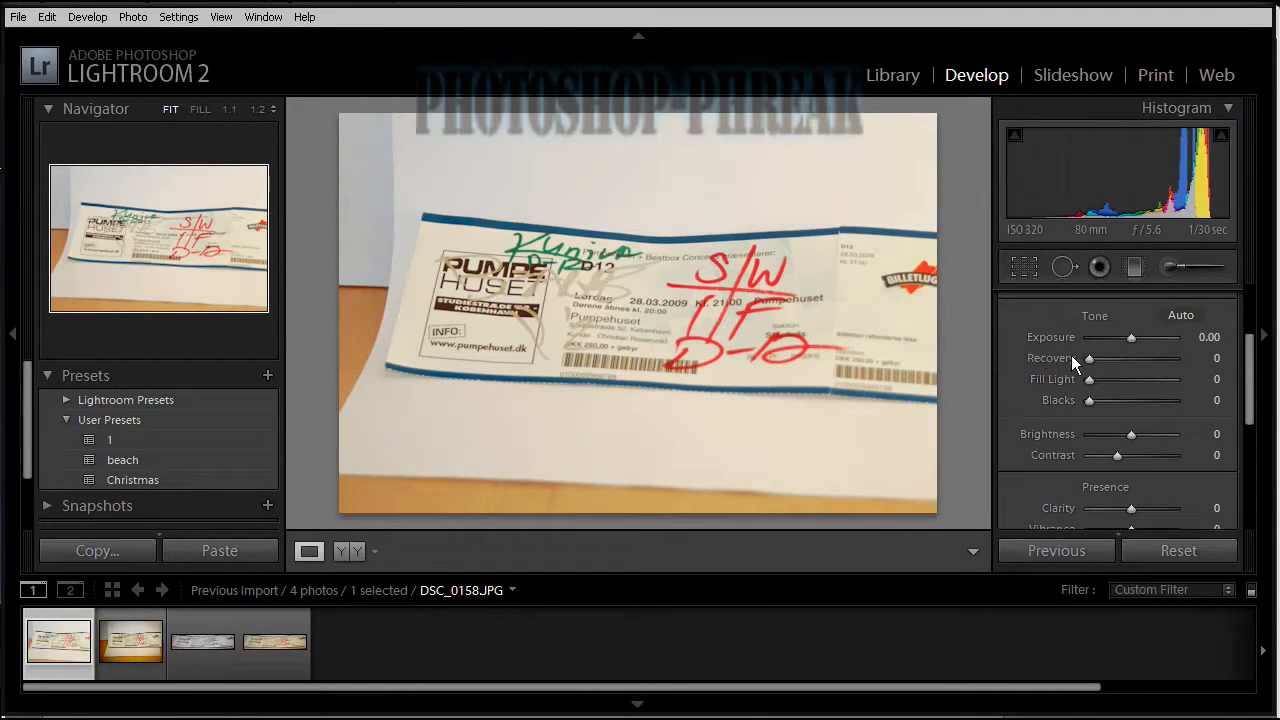
drag(1091, 381, 1093, 381)
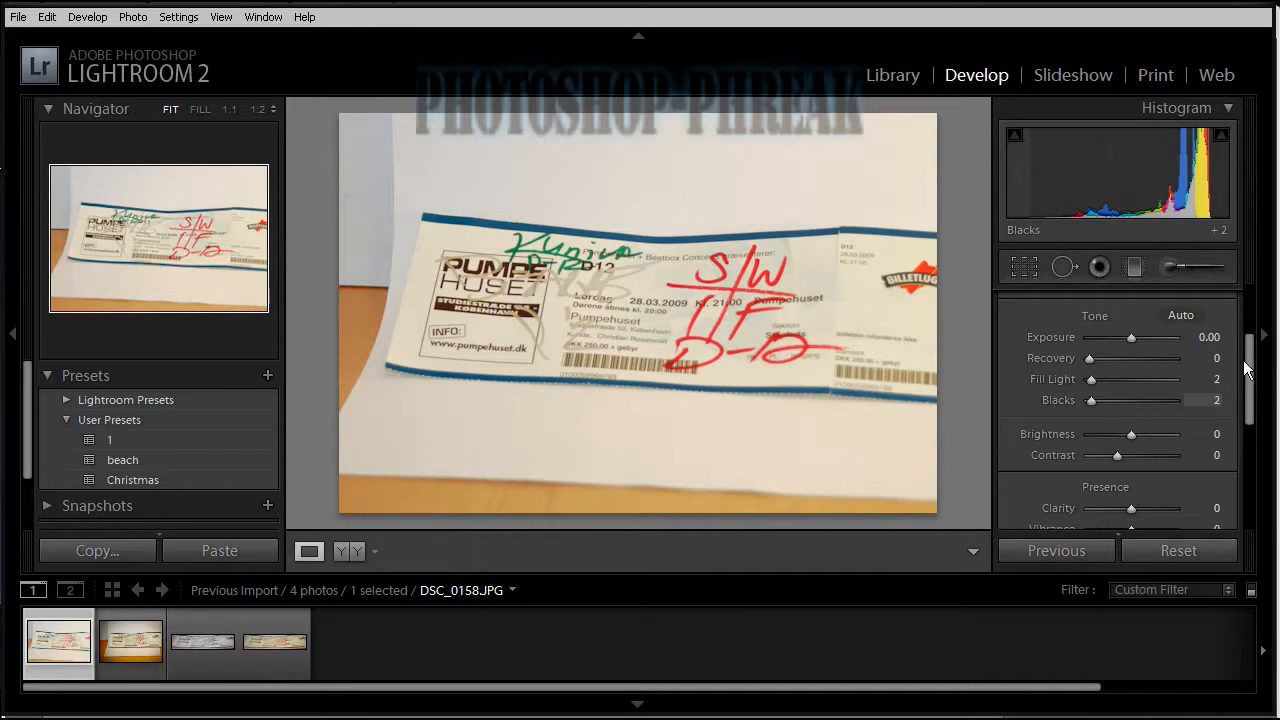
Raise the photo's Clarity slightly and set its Vibrance to +2.
drag(1249, 373, 1248, 406)
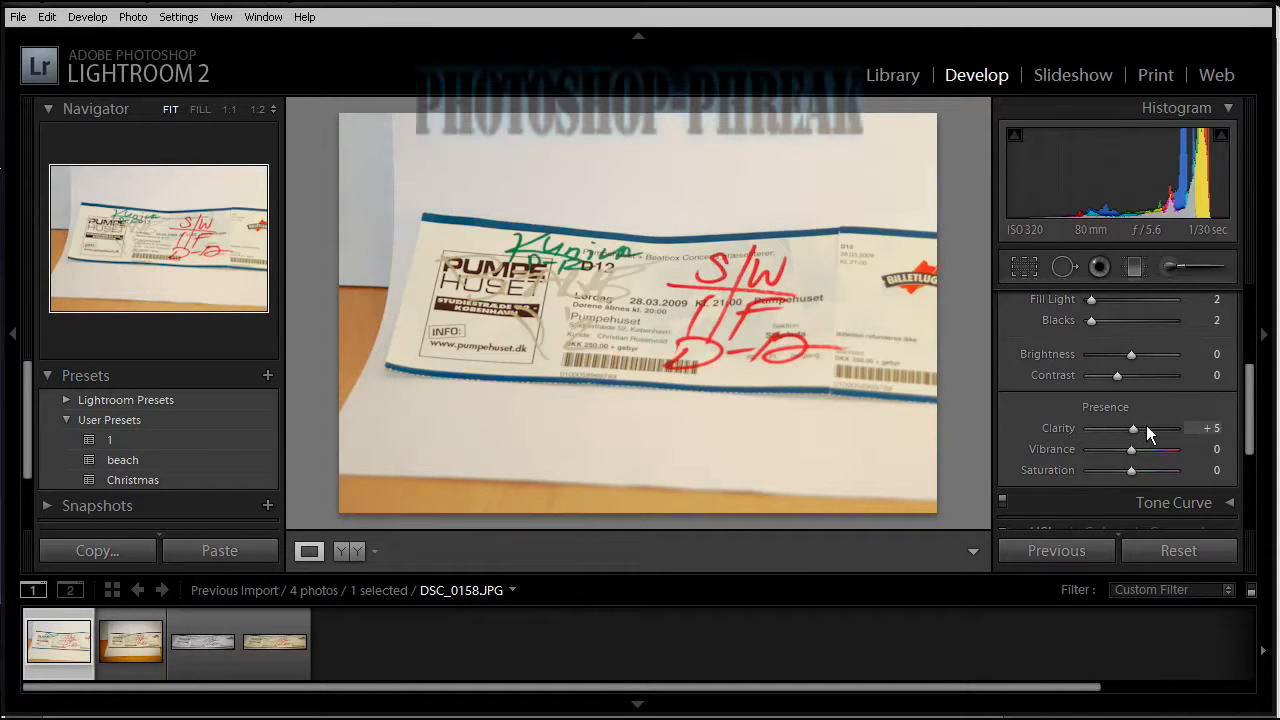
click(1146, 427)
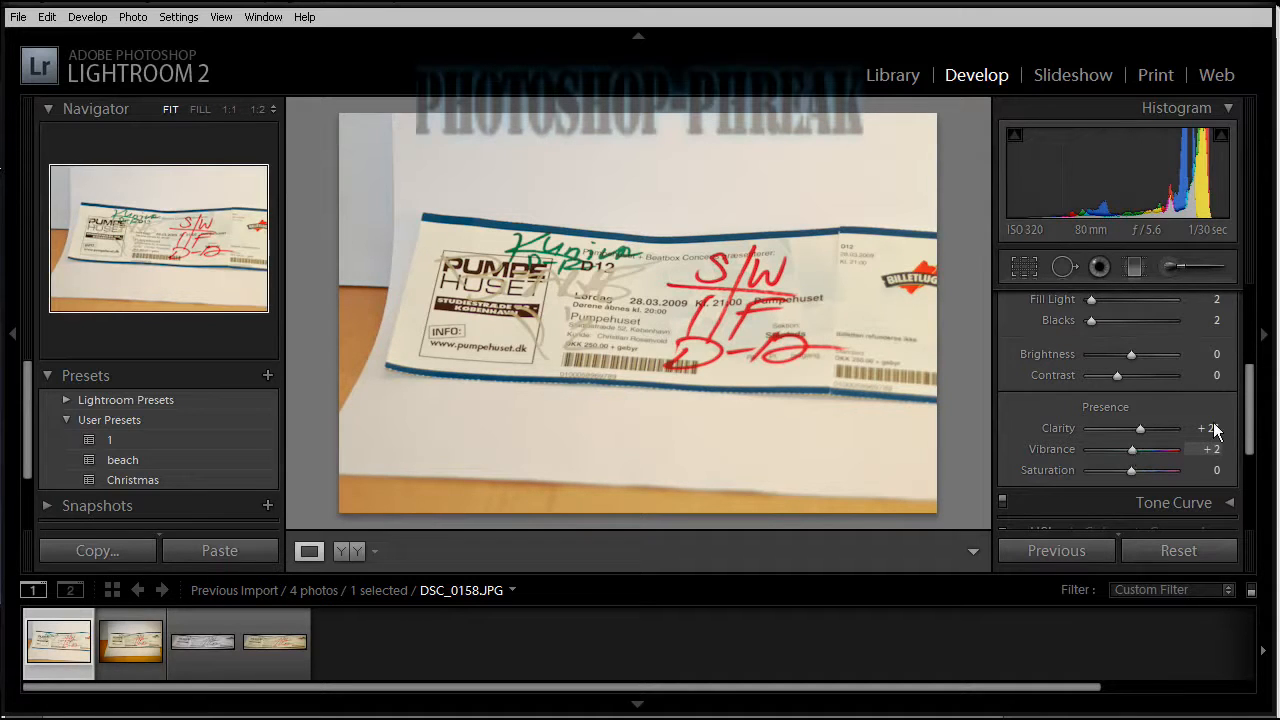
drag(1248, 425, 1240, 310)
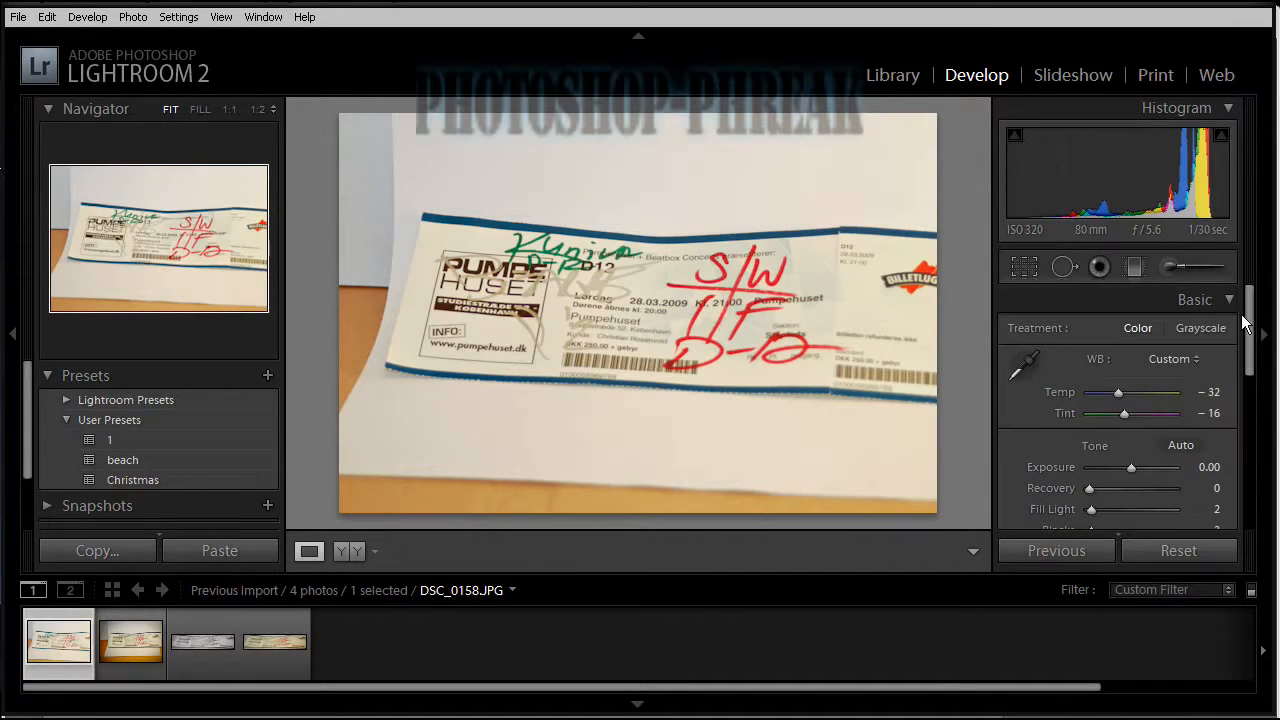
click(1232, 304)
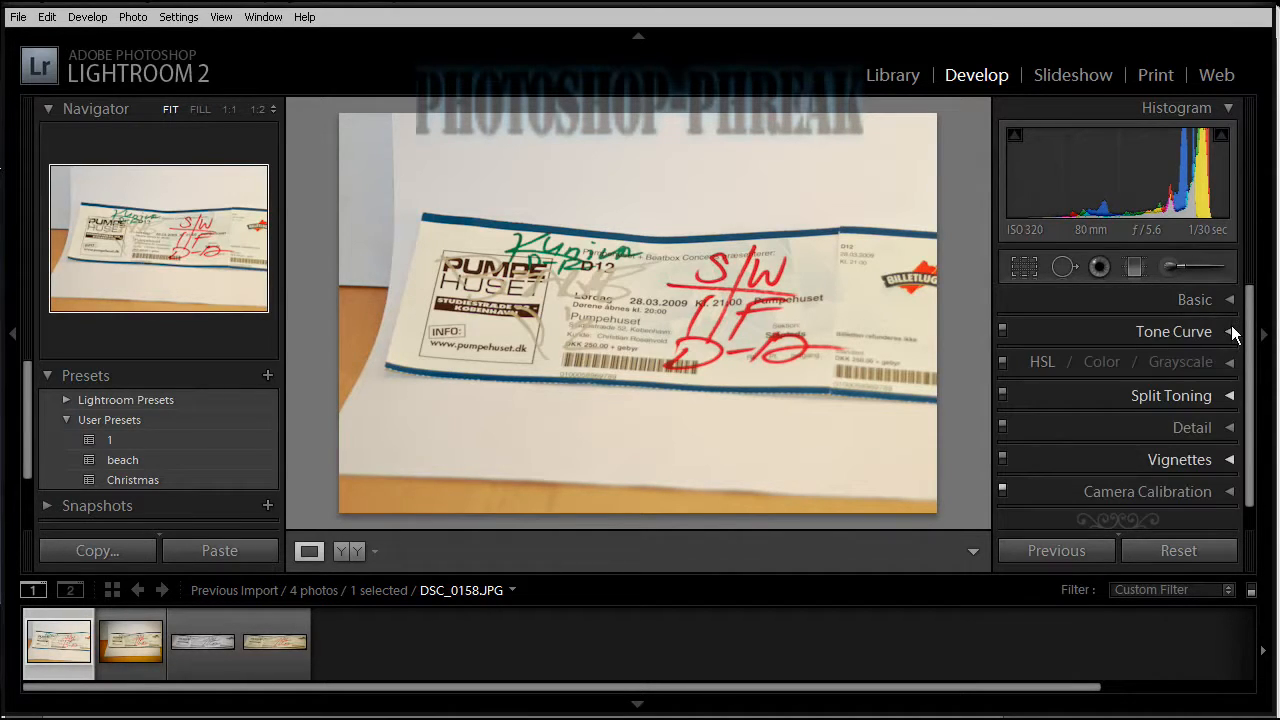
click(1232, 331)
scroll(1245, 354, down, 2)
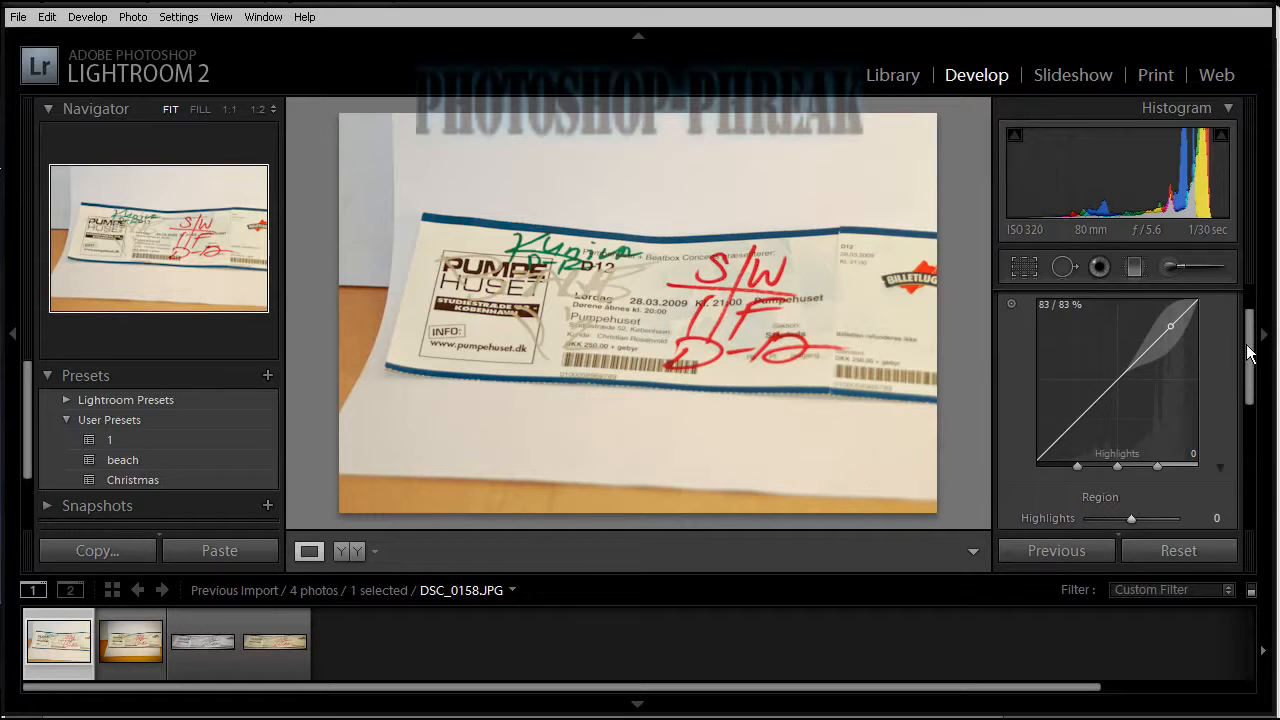
drag(1248, 349, 1248, 326)
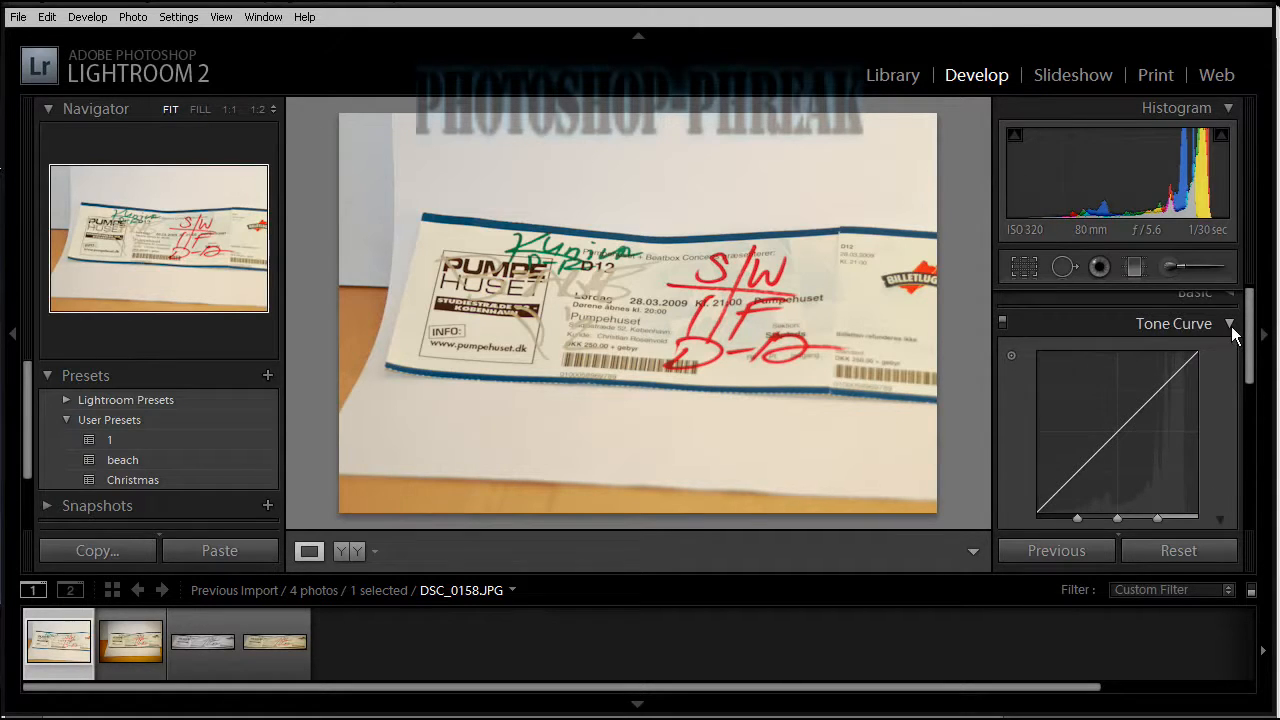
click(1231, 326)
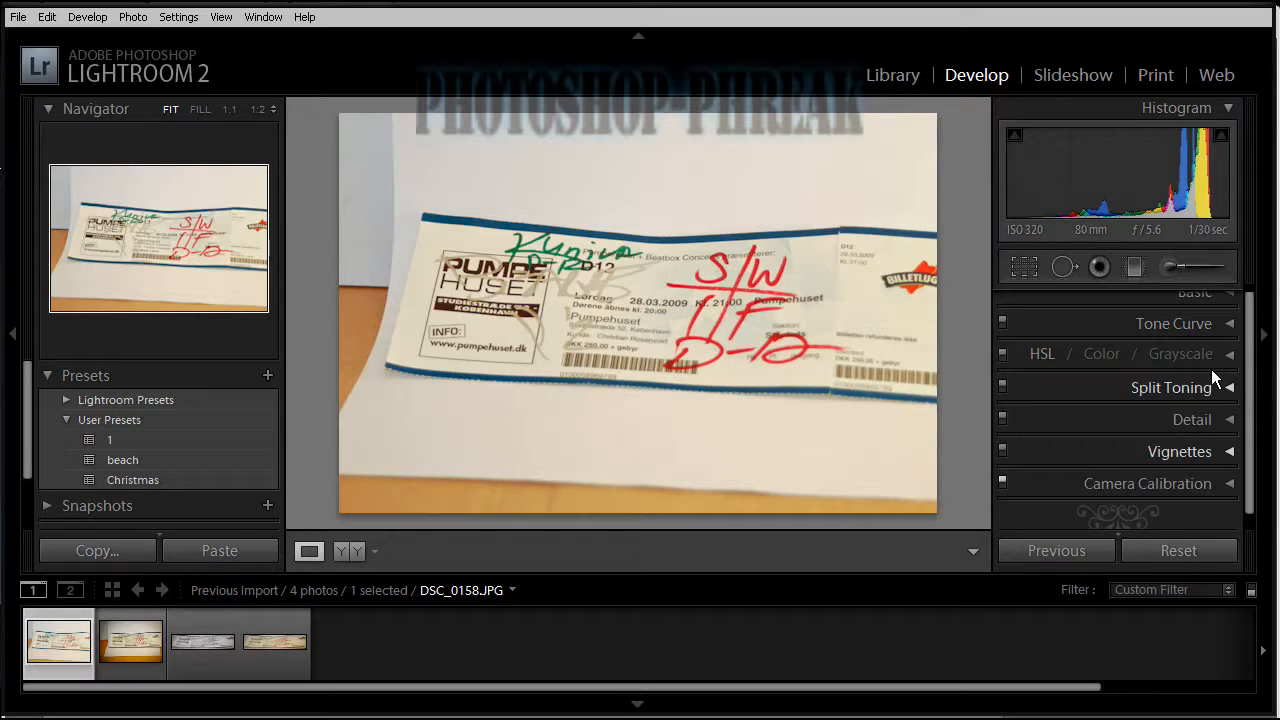
Sharpen the ticket photo with an Amount of 93 and a Detail value of 37.
click(1219, 418)
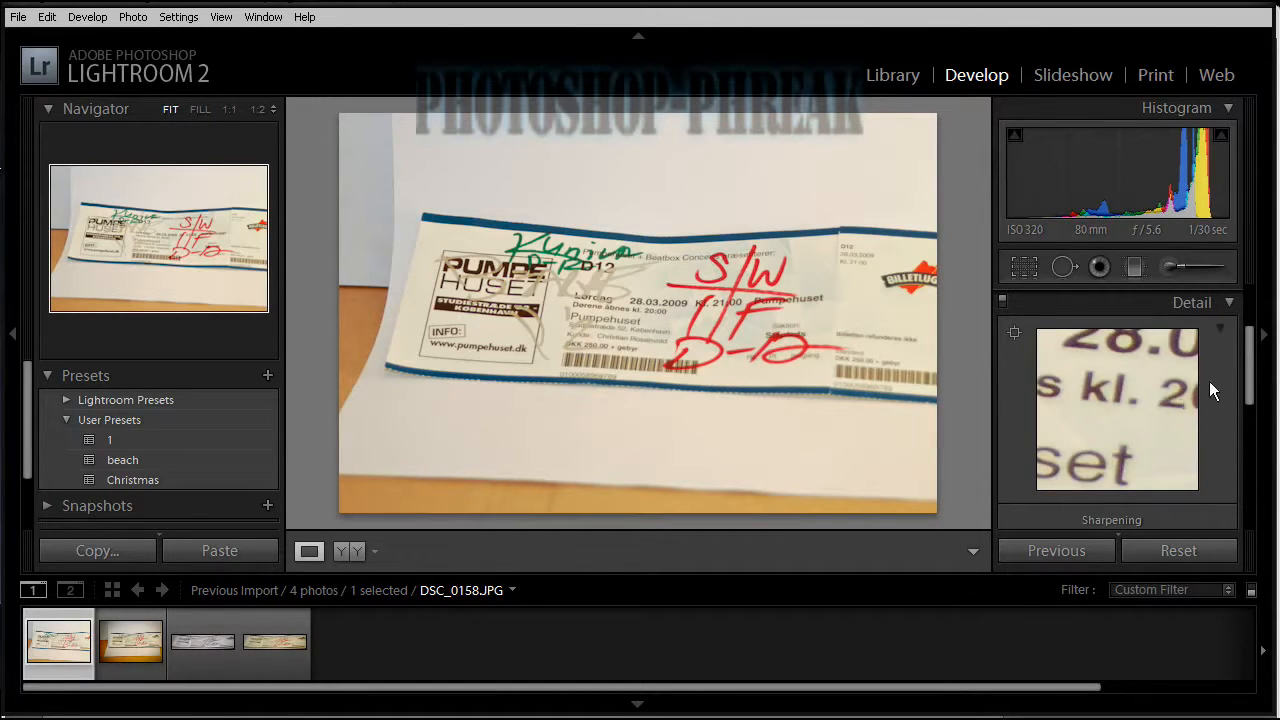
scroll(1096, 324, down, 3)
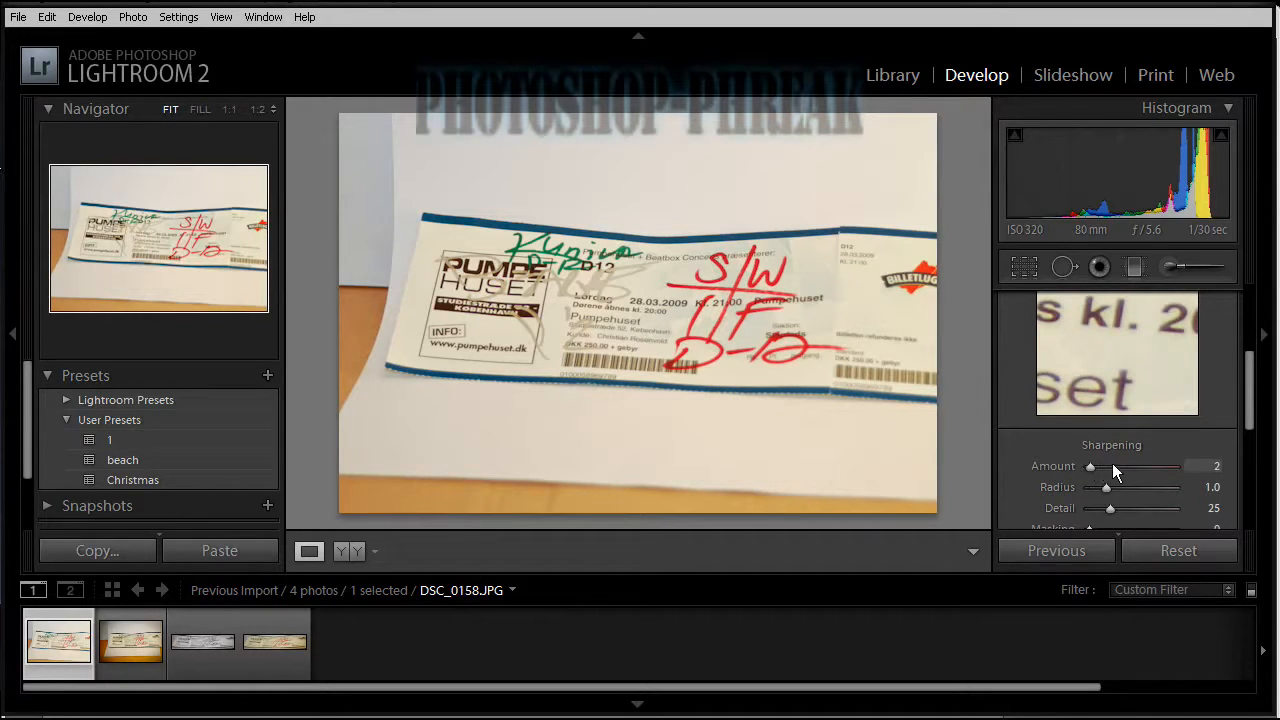
drag(1113, 466, 1138, 467)
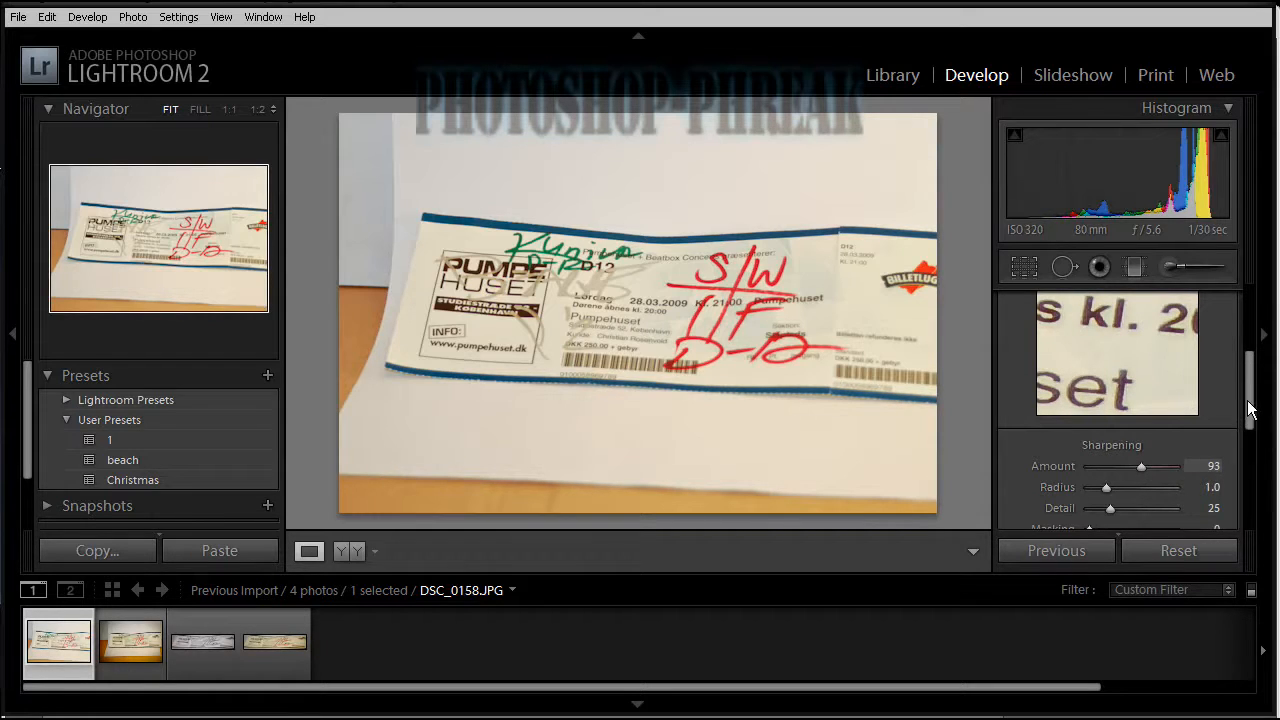
scroll(1249, 415, down, 3)
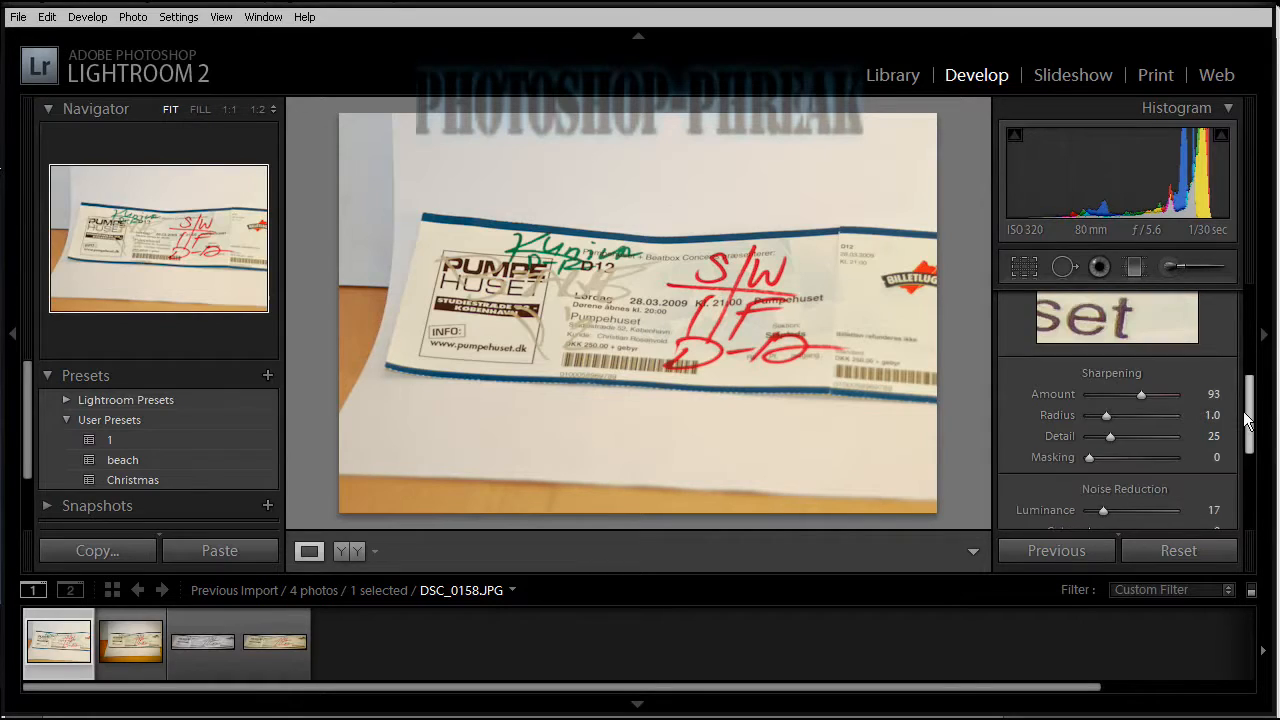
click(1123, 424)
click(1122, 423)
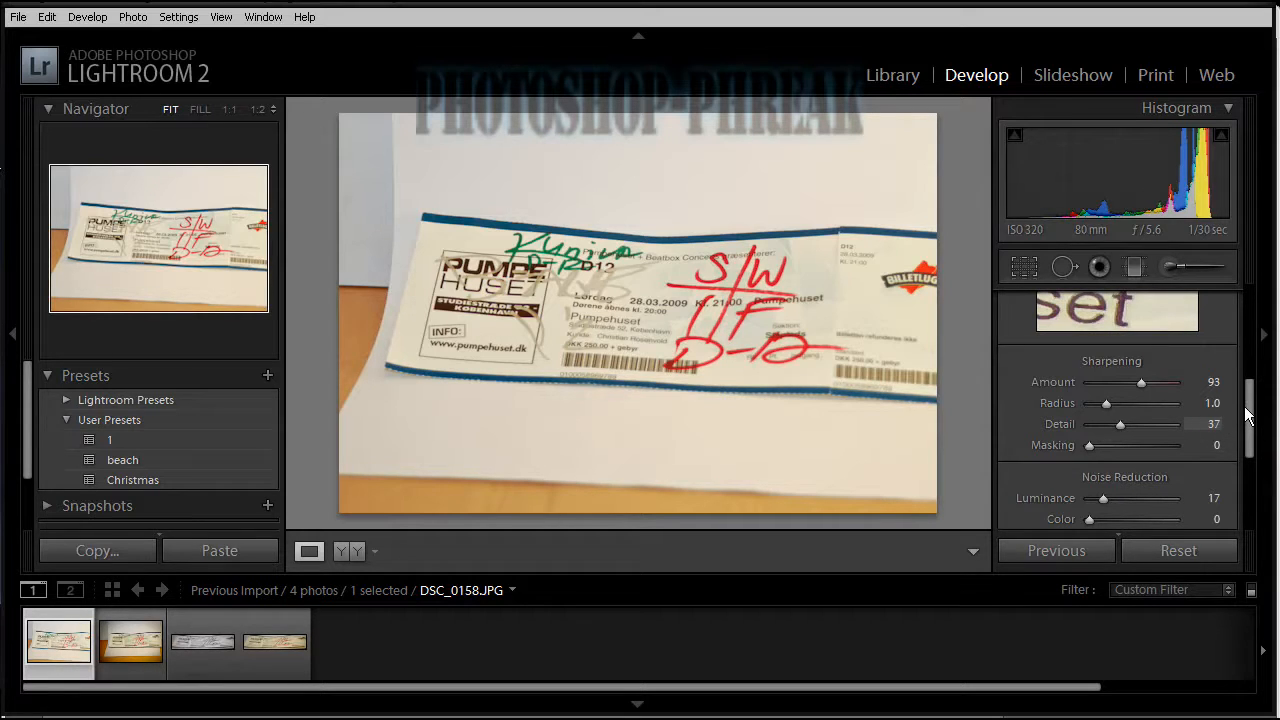
drag(1247, 413, 1247, 369)
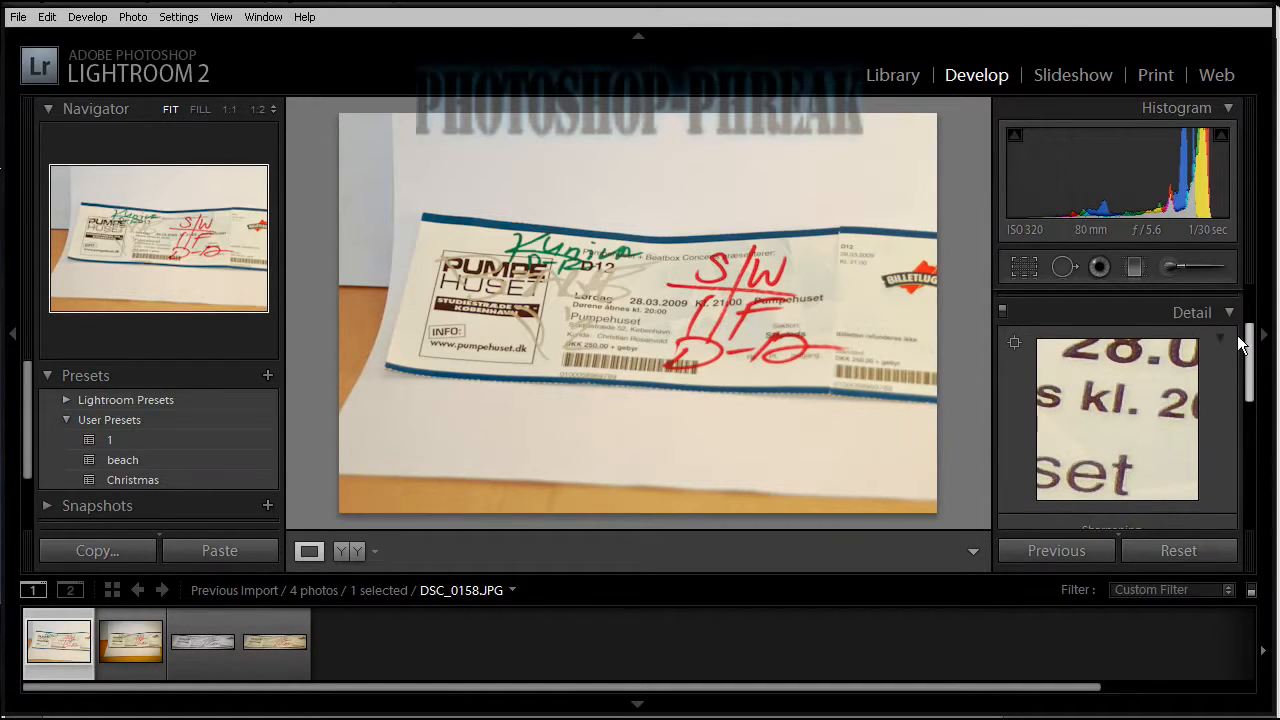
click(1227, 315)
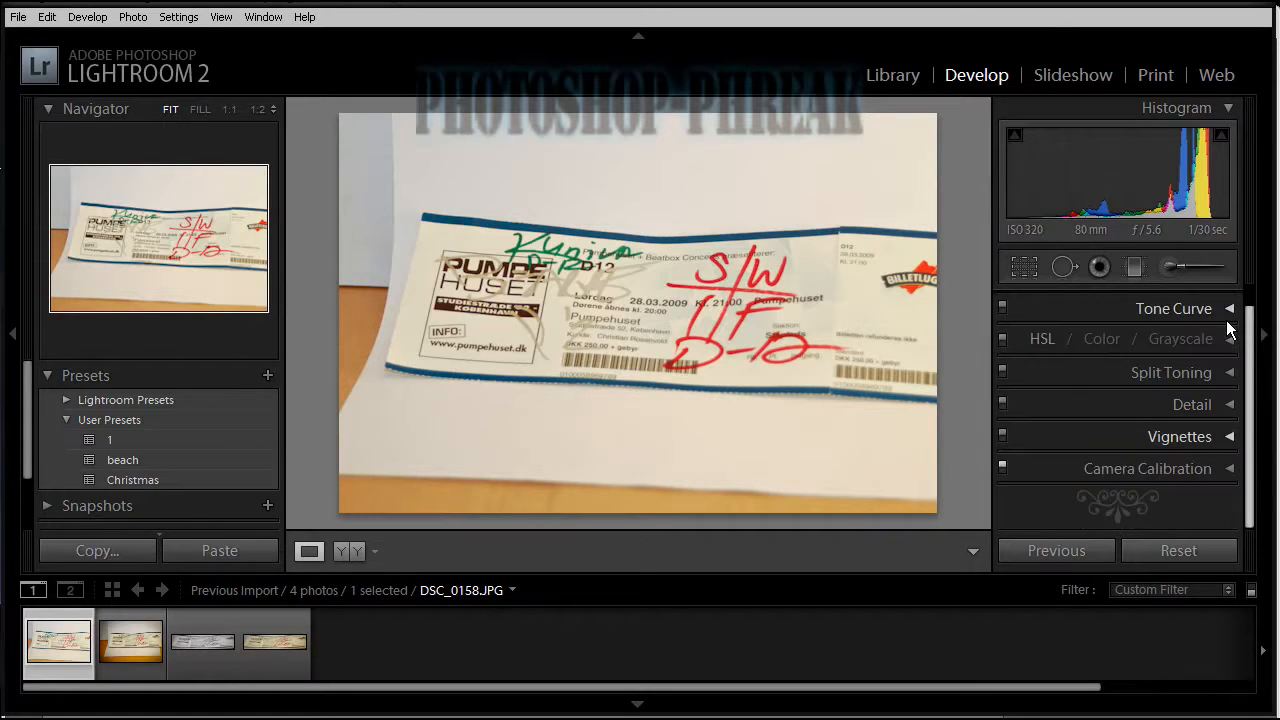
Darken the photo's corners with a Lens Correction vignette Amount of -55.
click(1229, 438)
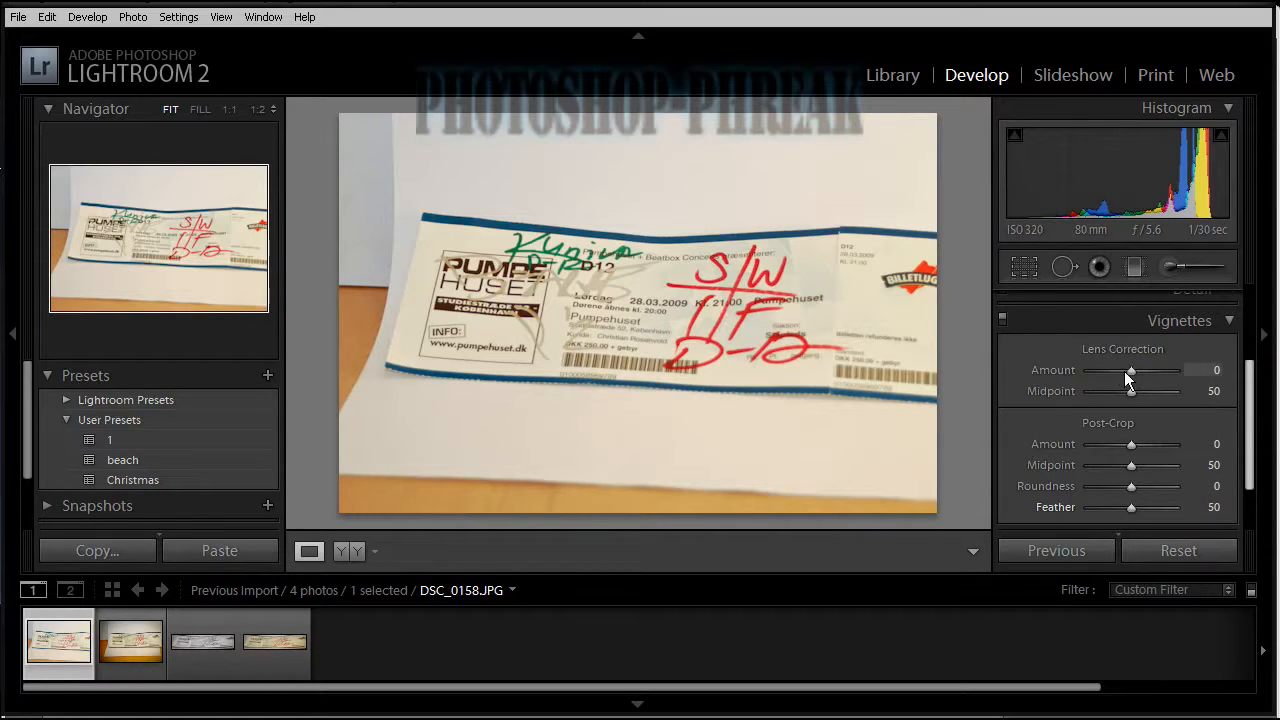
drag(1127, 372, 1107, 370)
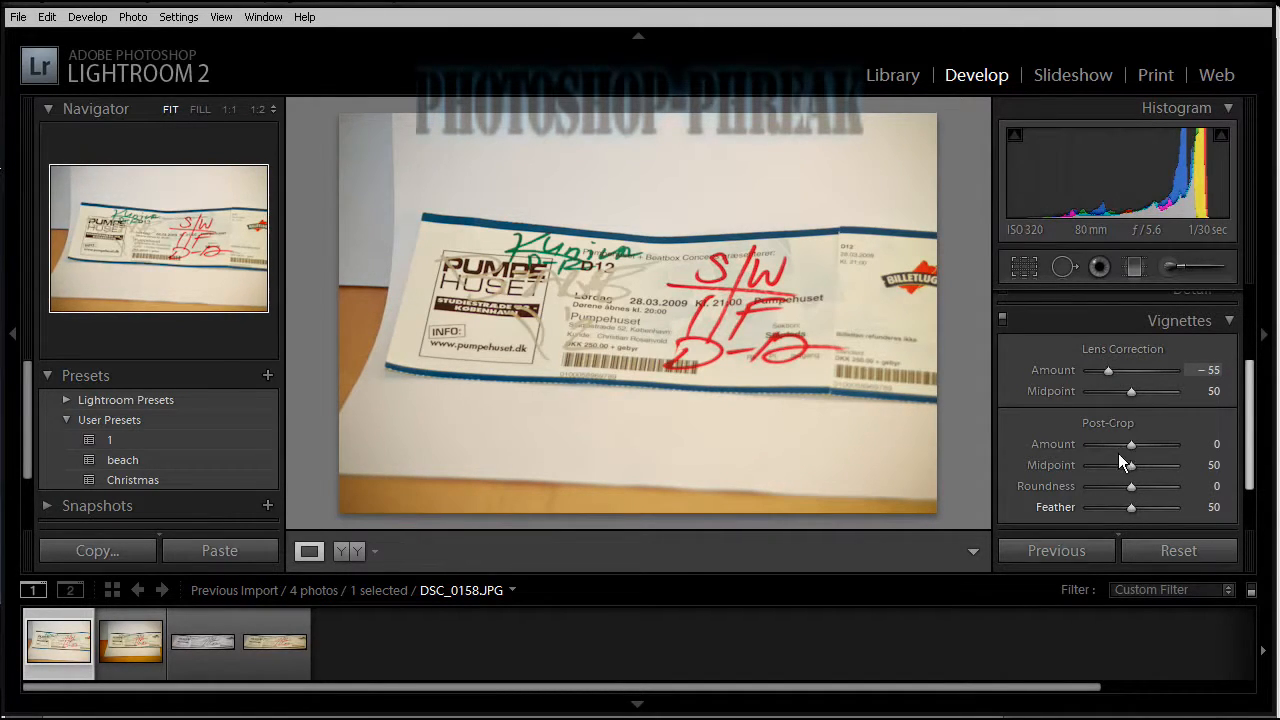
click(1229, 324)
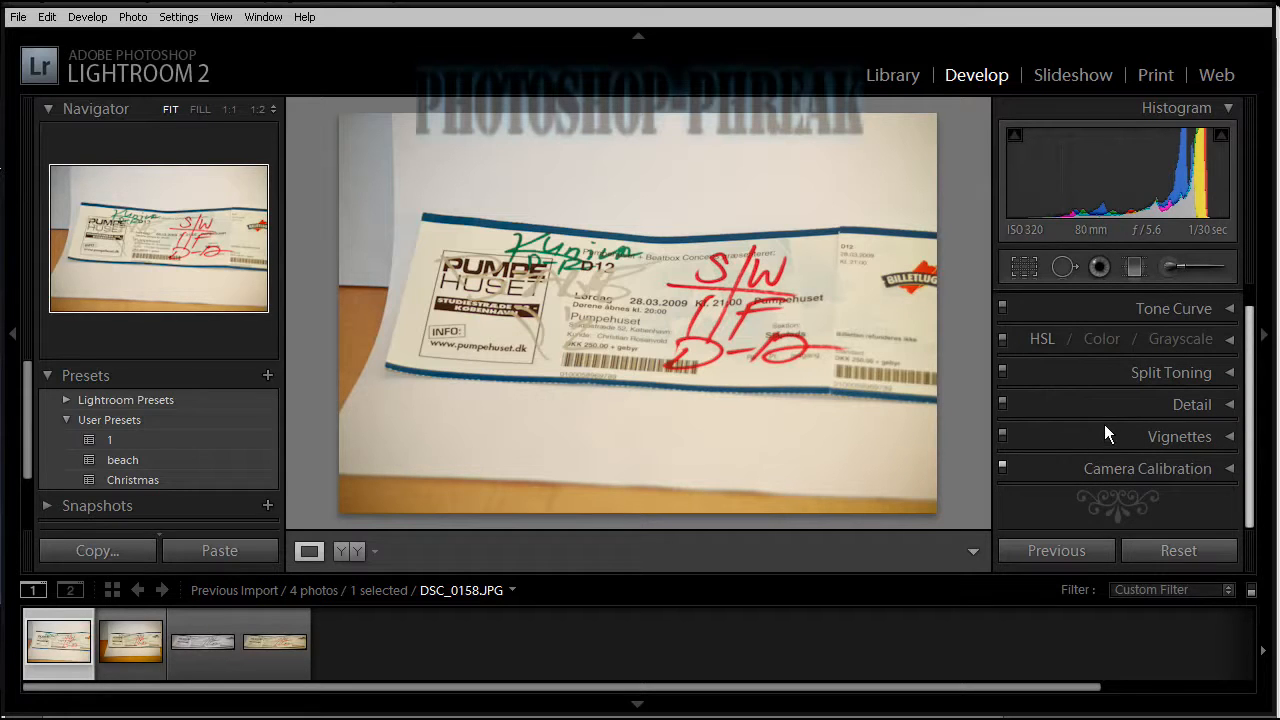
Send DSC_0158.JPG to Adobe Photoshop CS4 as a copy with Lightroom adjustments, stacked with the original.
right_click(56, 637)
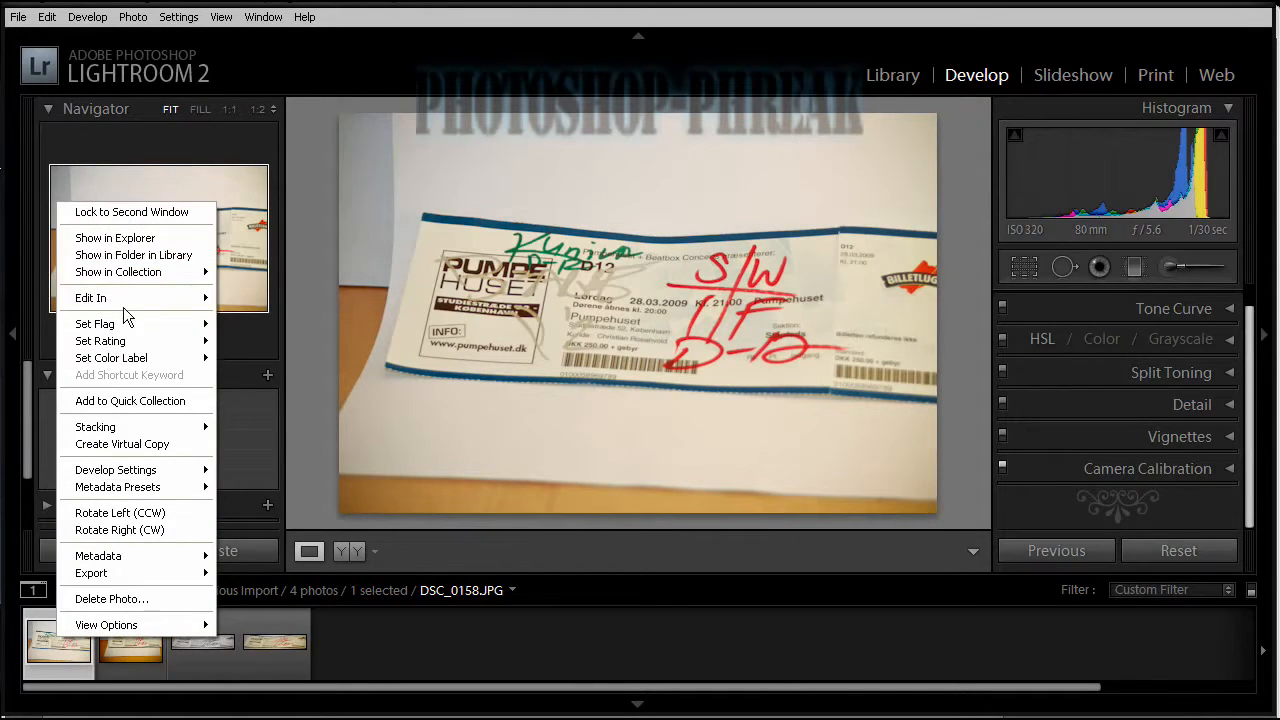
mouse_move(106, 292)
click(270, 296)
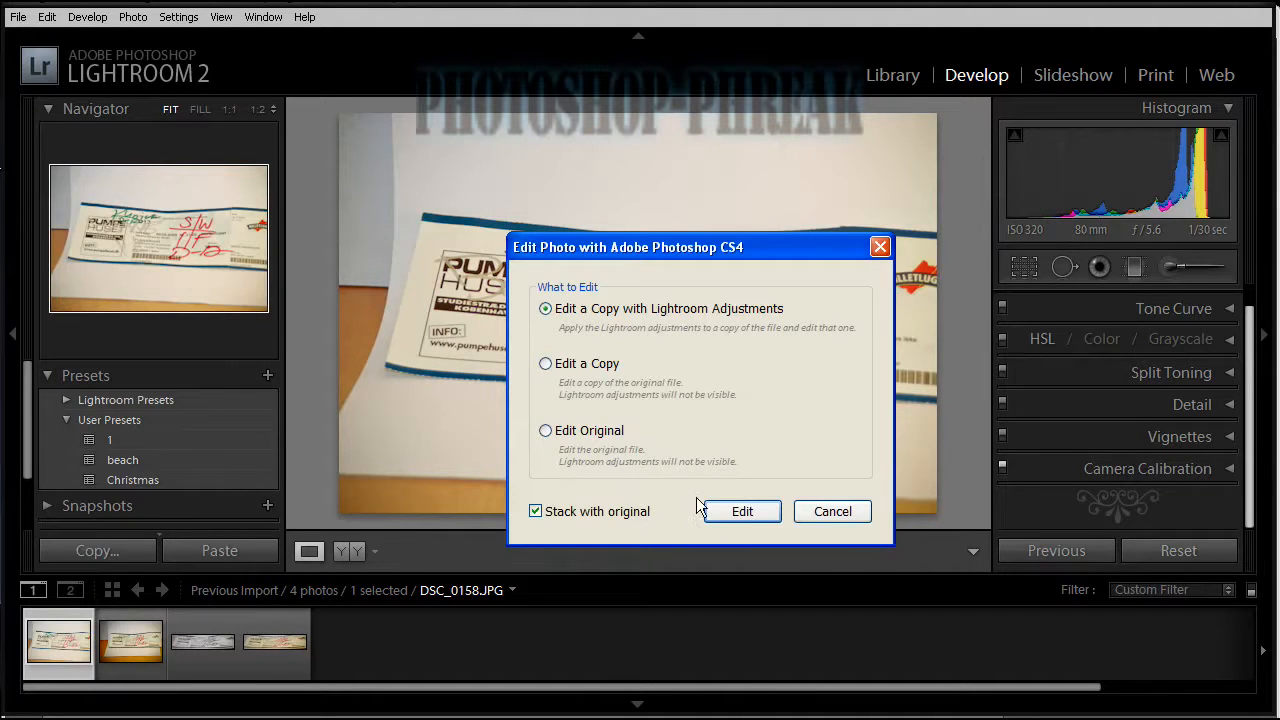
click(713, 513)
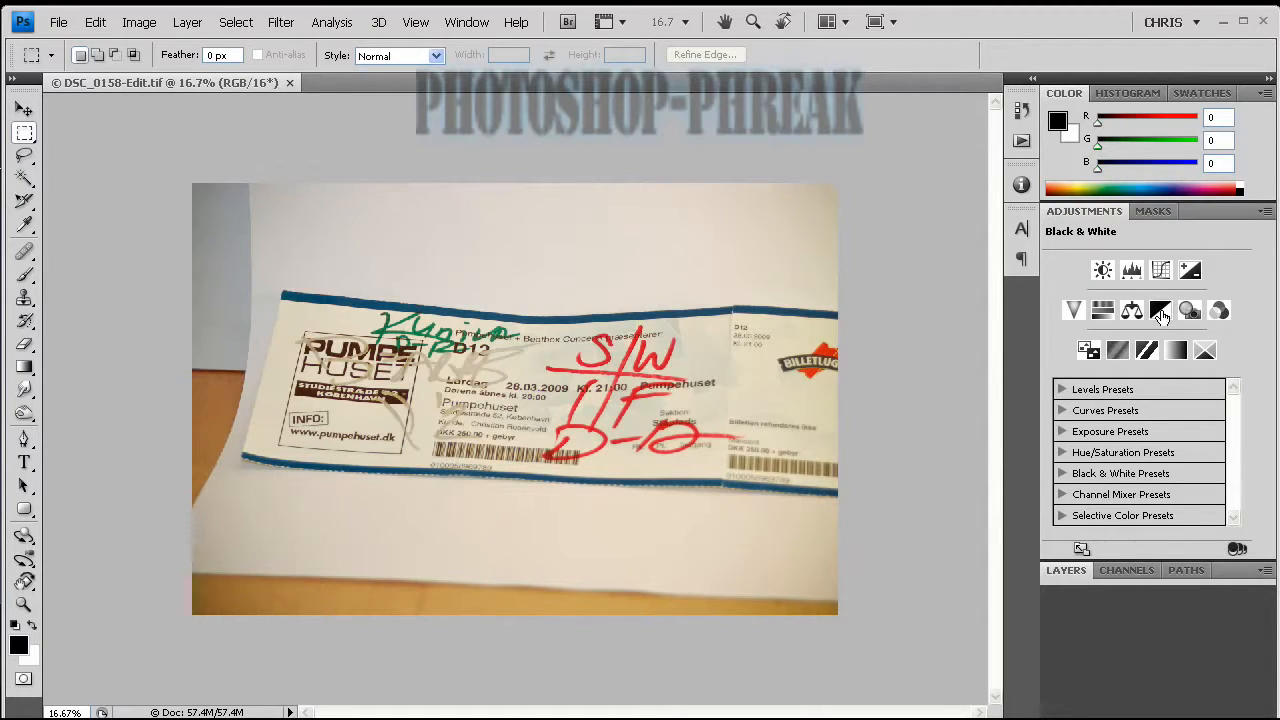
Add a Black & White adjustment layer with default values, then convert the image to Grayscale mode, flattening it and discarding the color information.
click(1160, 316)
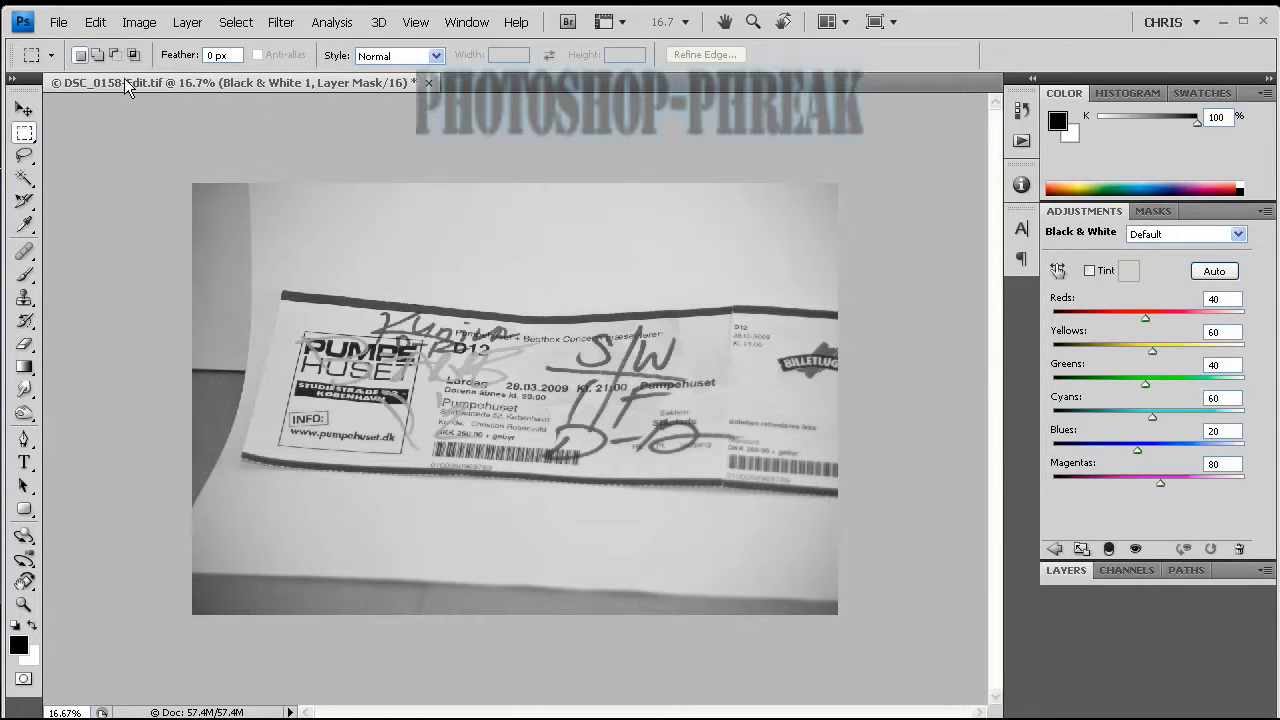
click(104, 22)
mouse_move(140, 23)
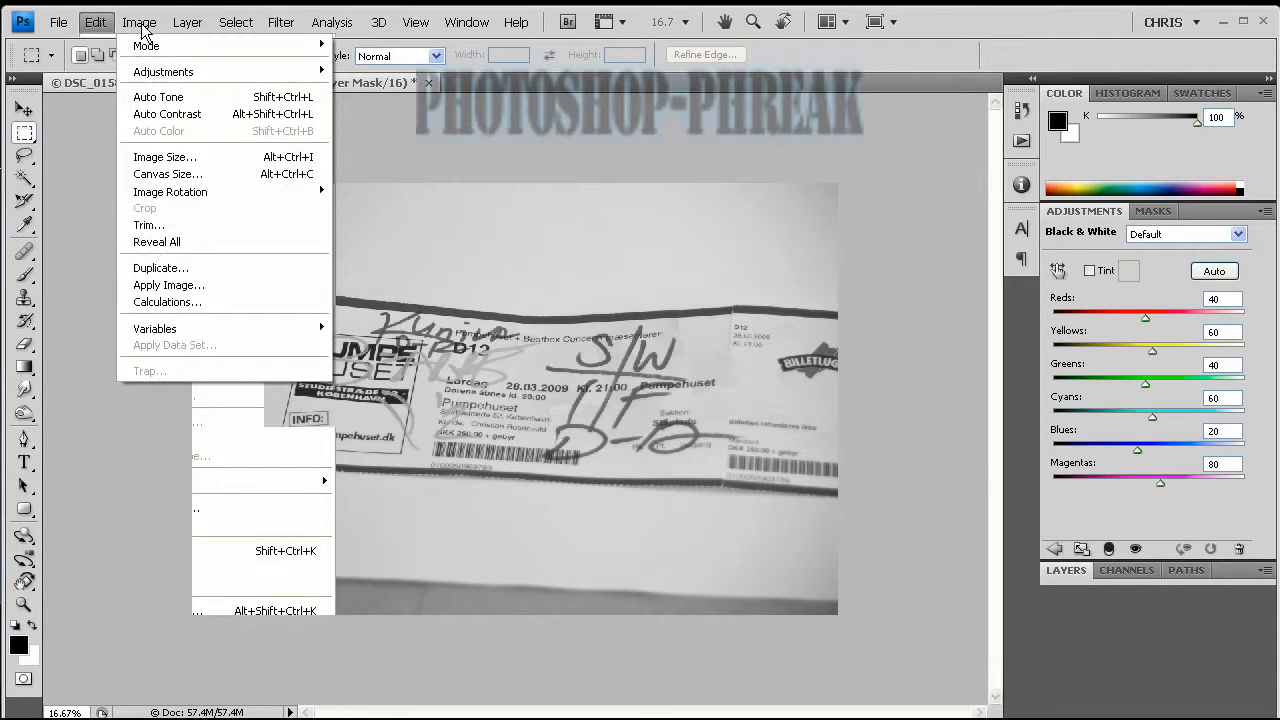
mouse_move(166, 50)
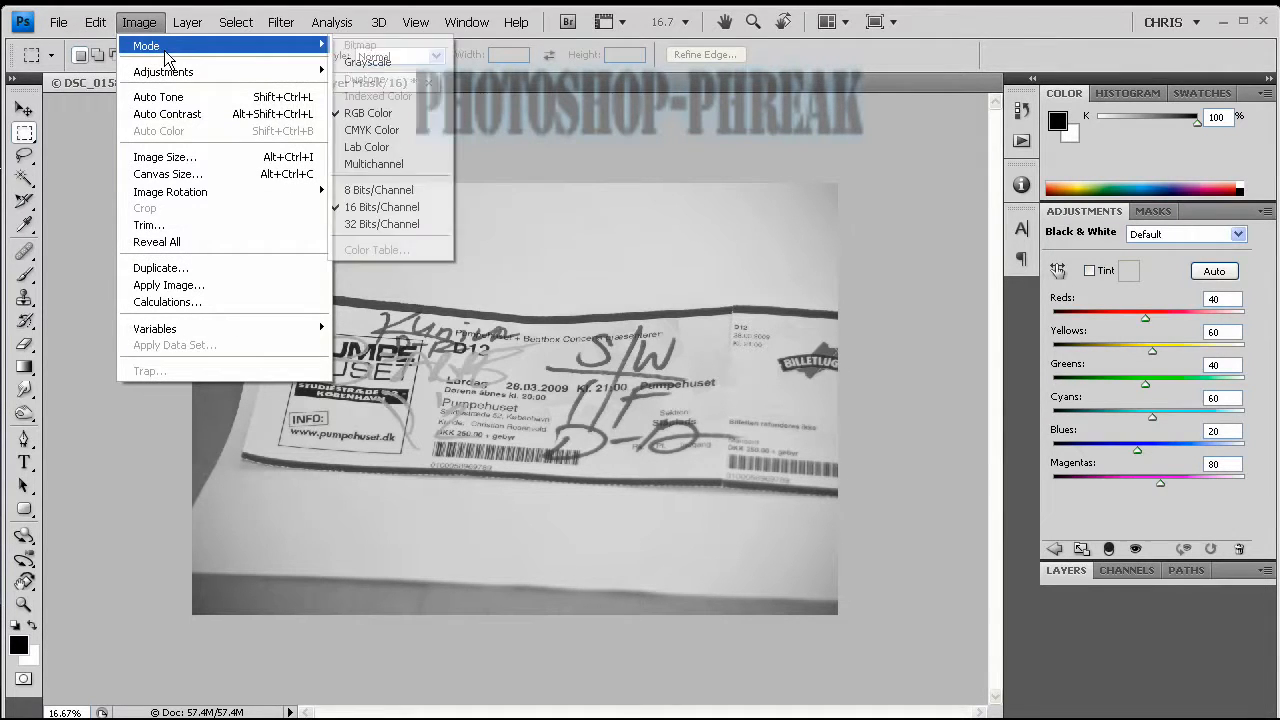
click(345, 65)
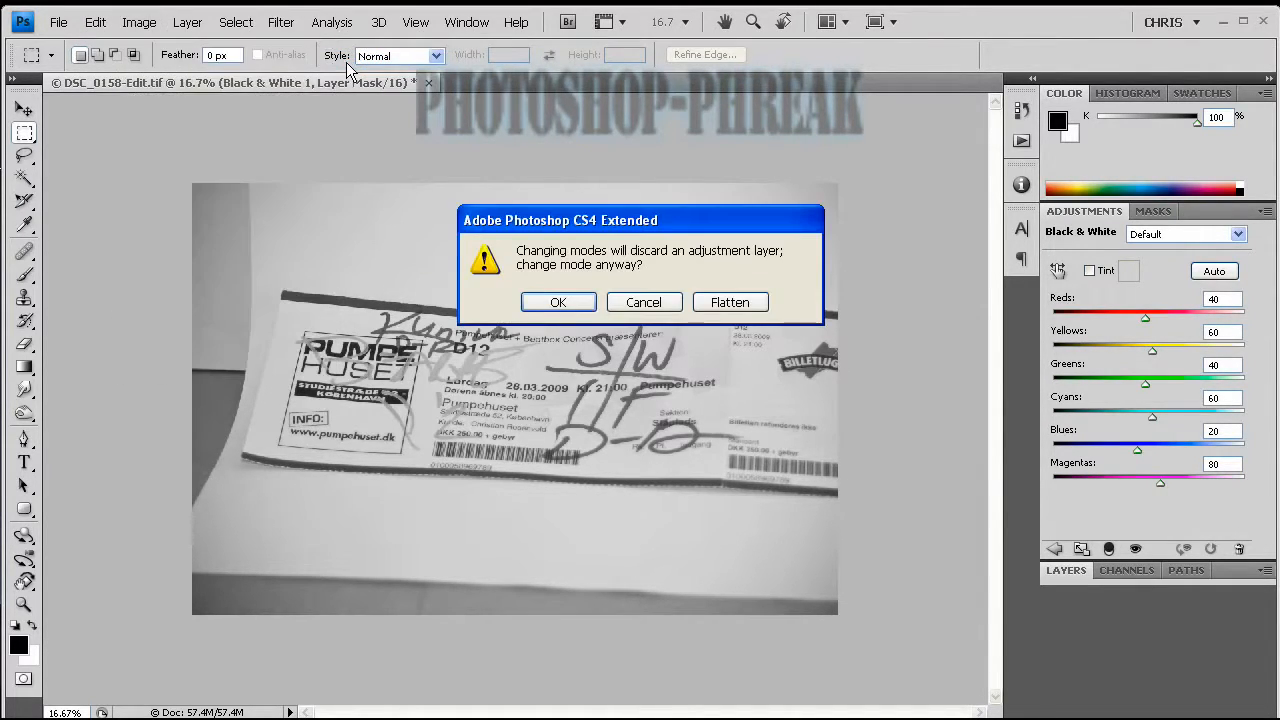
click(713, 297)
click(567, 322)
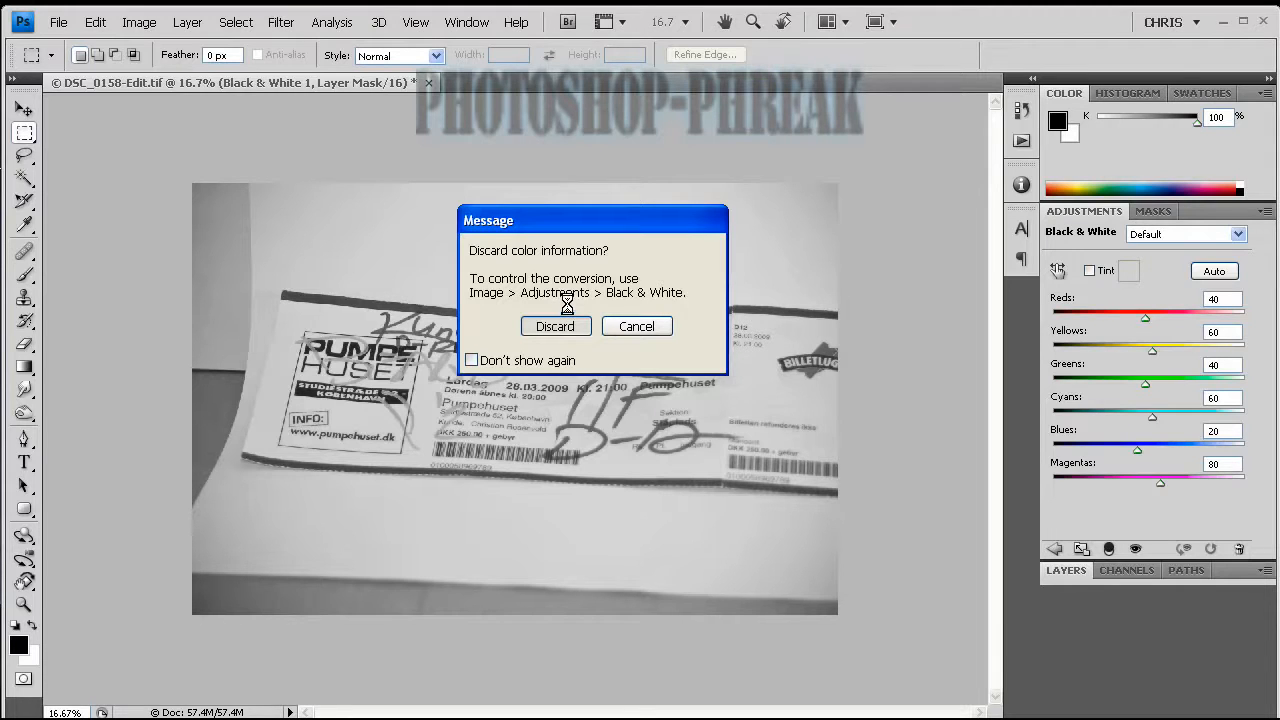
Confirm discarding the color information for the grayscale conversion, and reduce the image to 8 Bits/Channel.
click(548, 325)
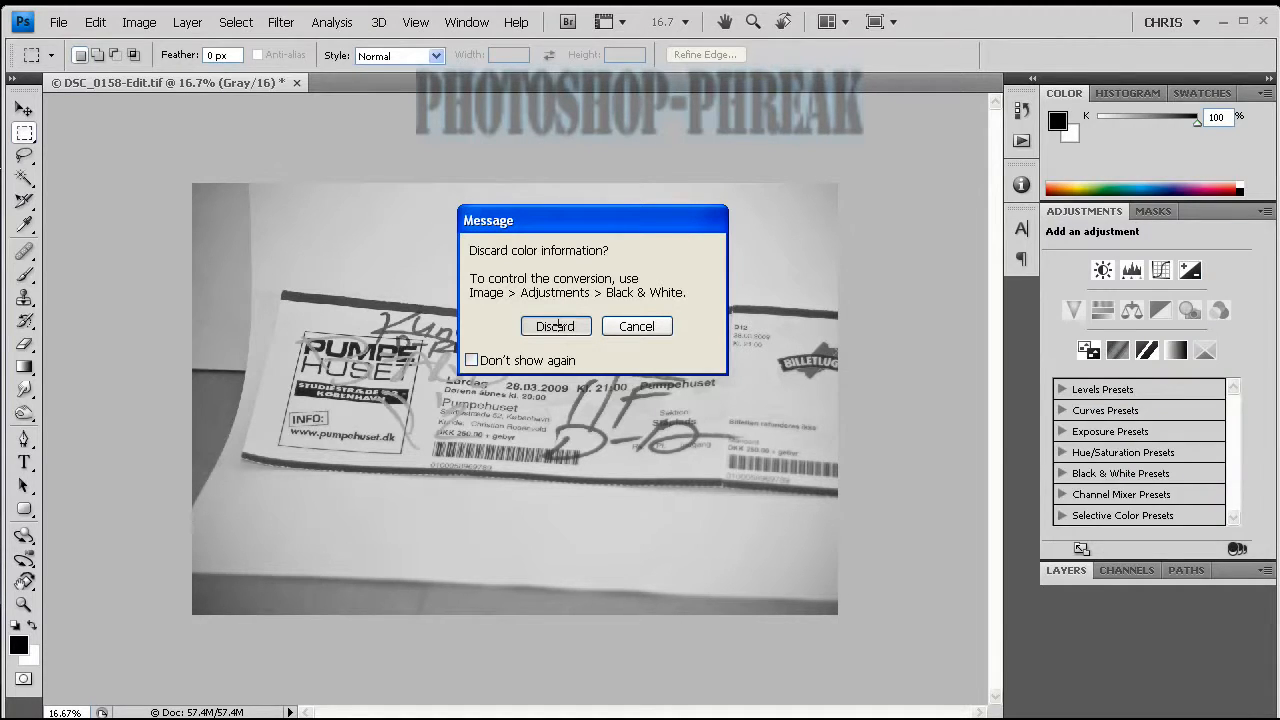
click(149, 27)
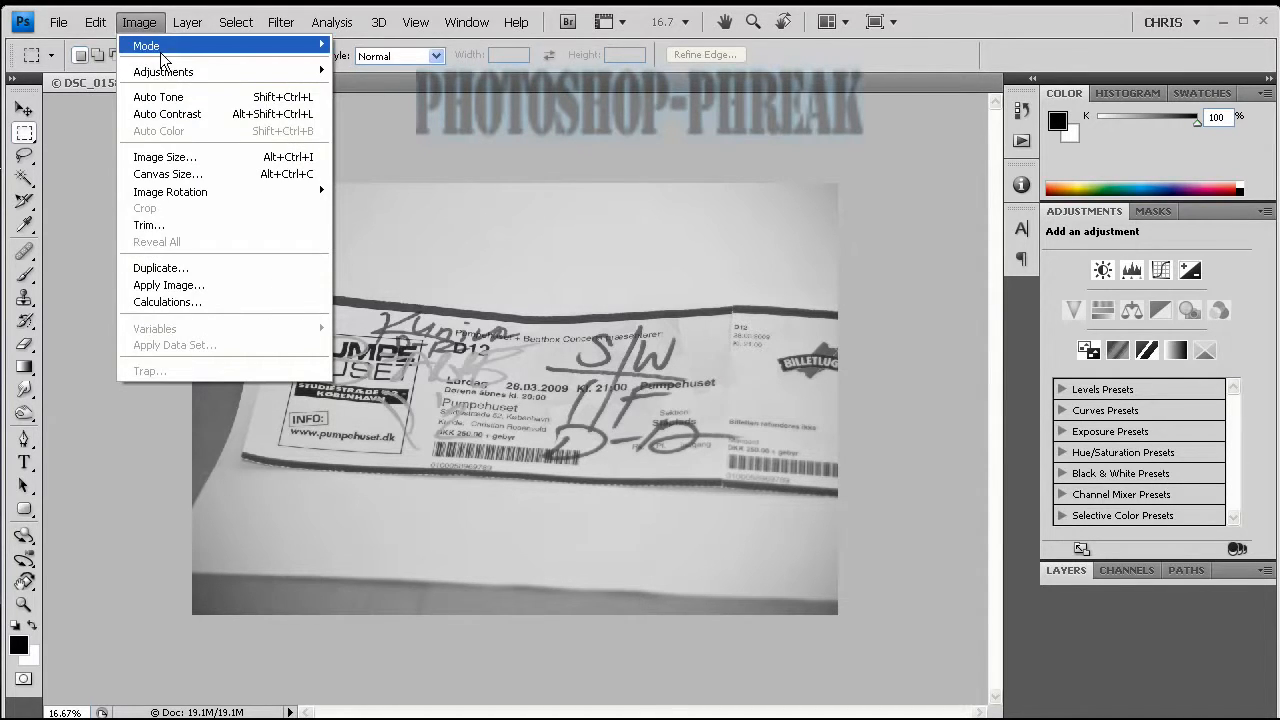
mouse_move(162, 60)
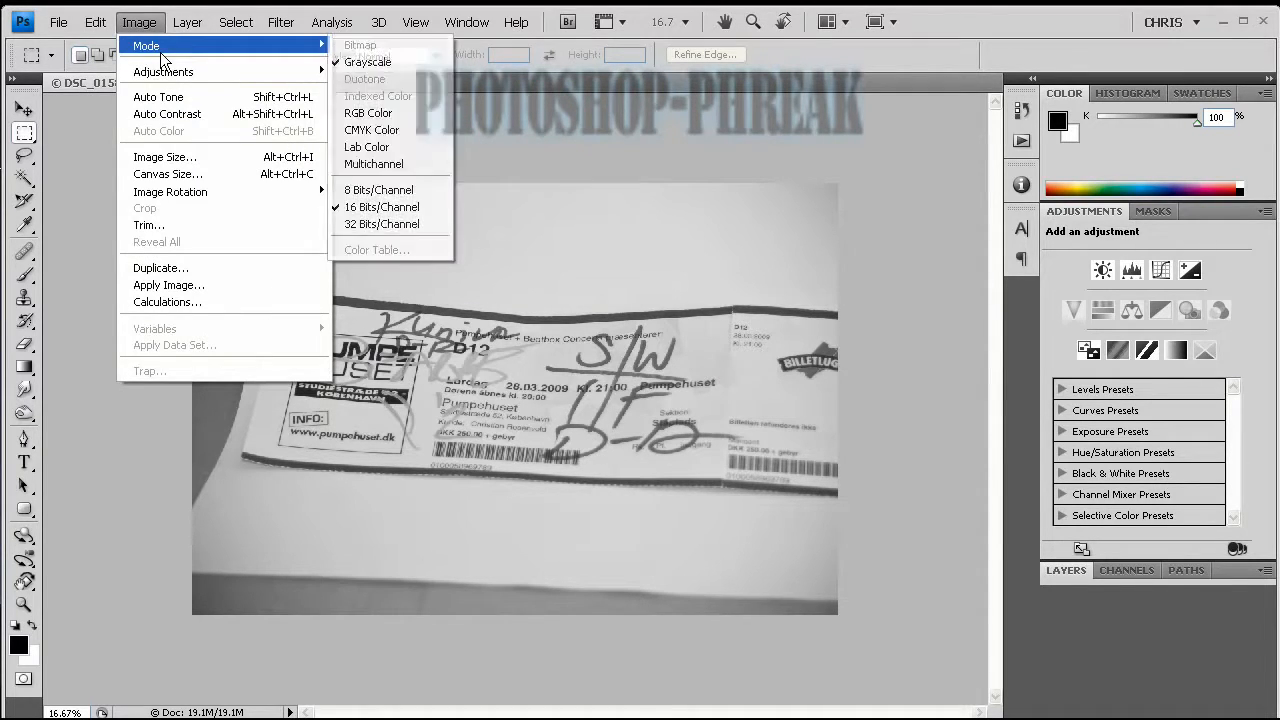
click(400, 190)
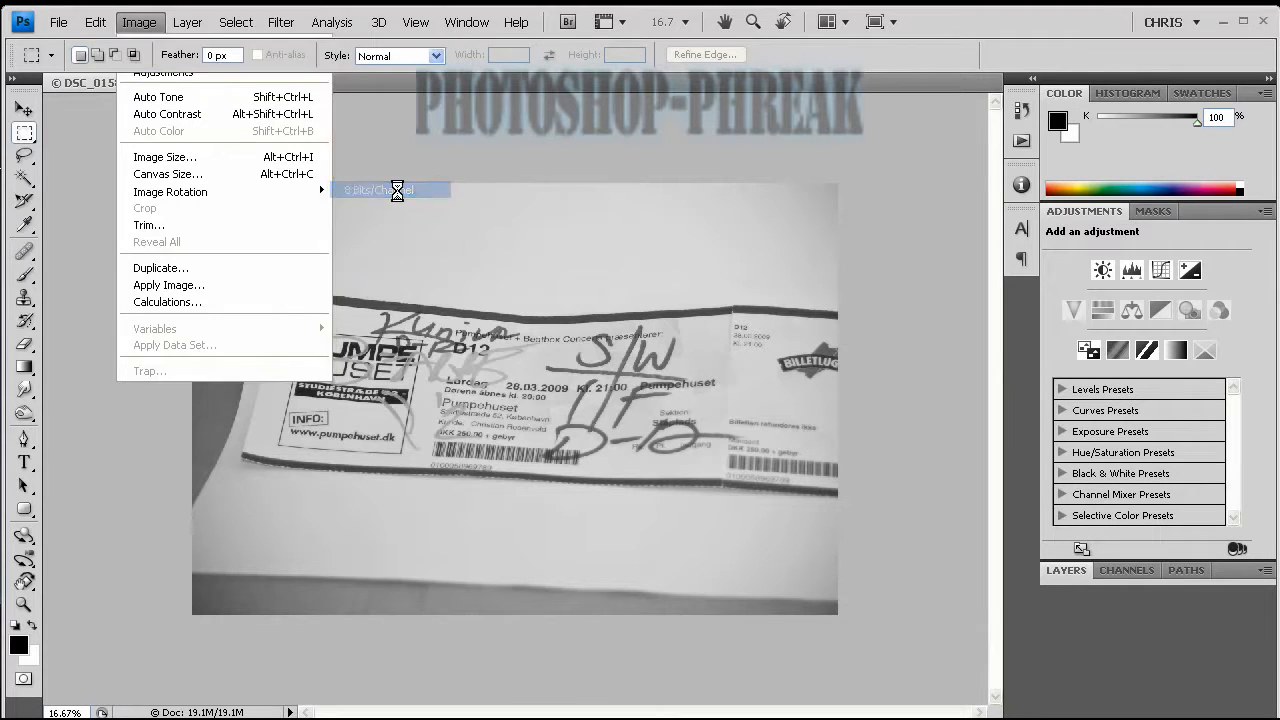
Start a Duotone conversion of the grayscale ticket photo and choose the preset 478 brown (100%) bl 3.
click(142, 24)
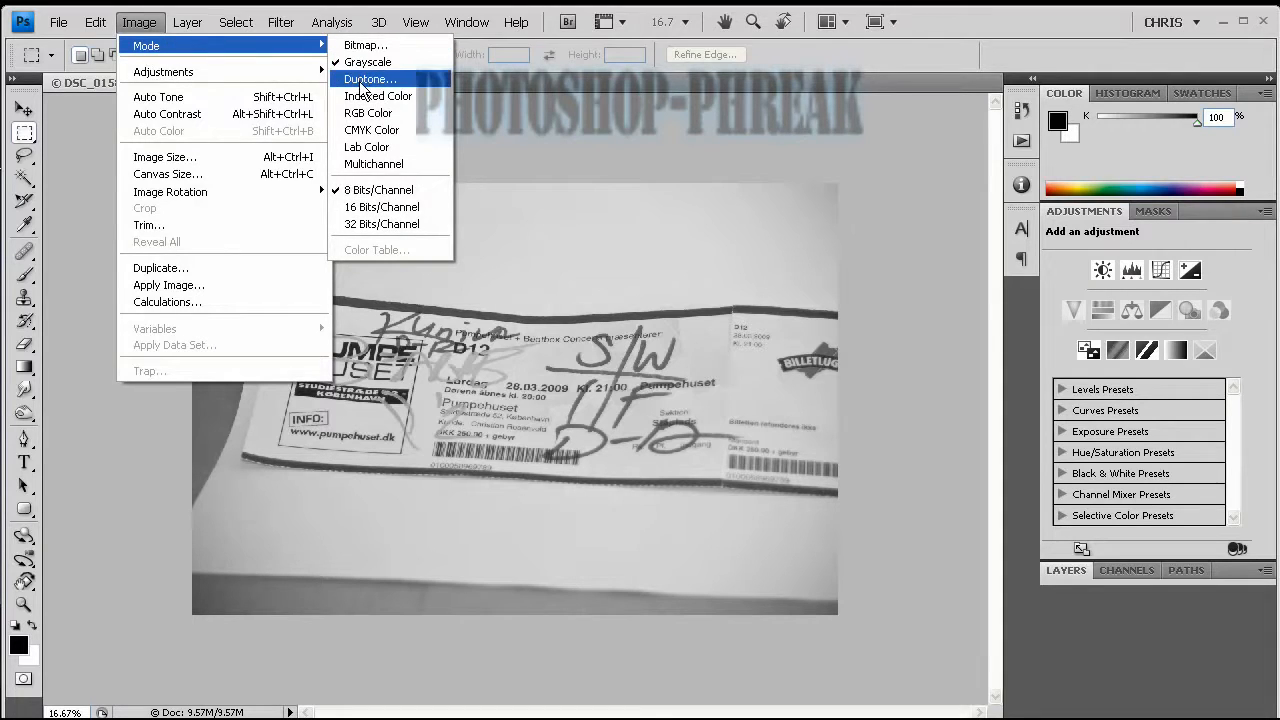
click(361, 84)
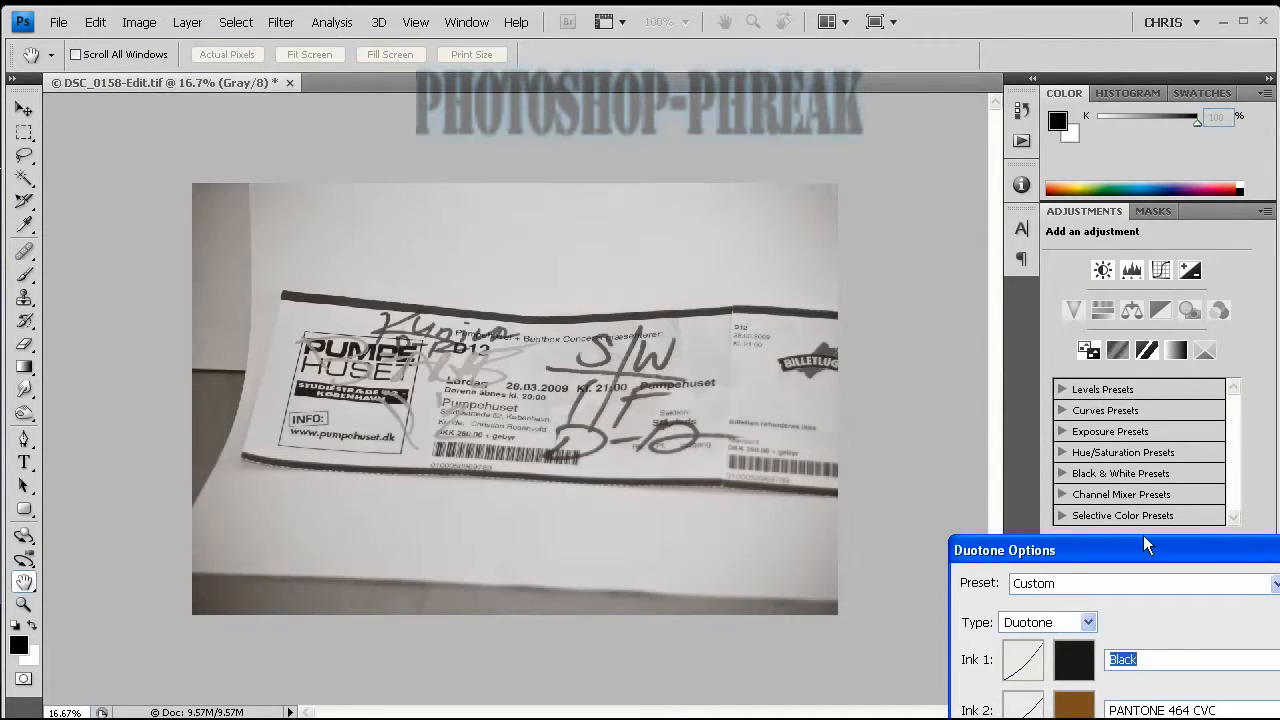
drag(1145, 545, 940, 196)
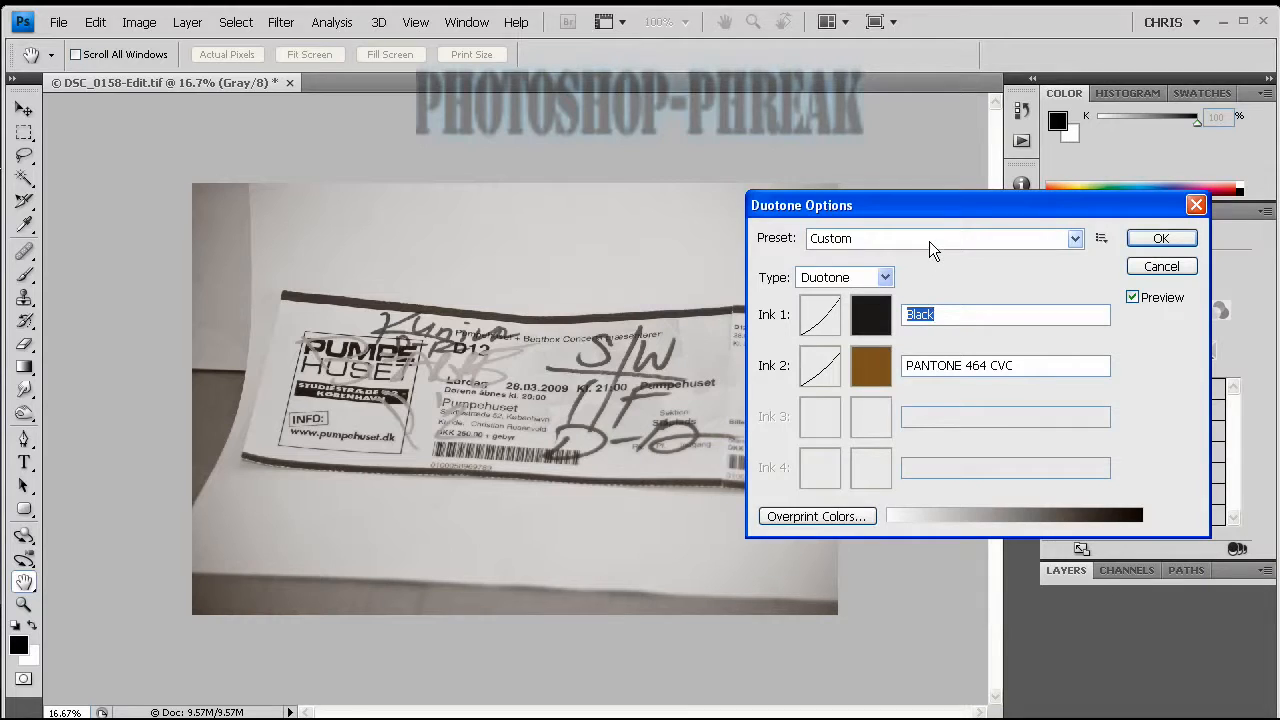
click(929, 241)
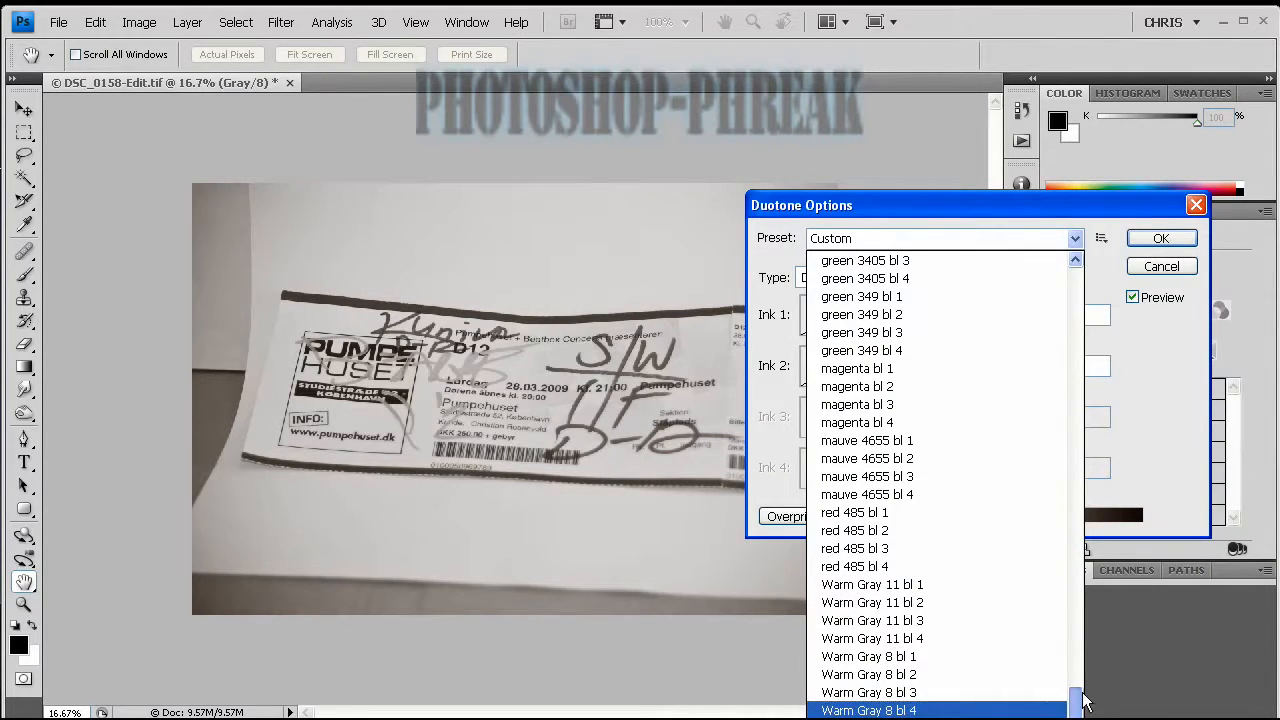
drag(1084, 695, 1055, 346)
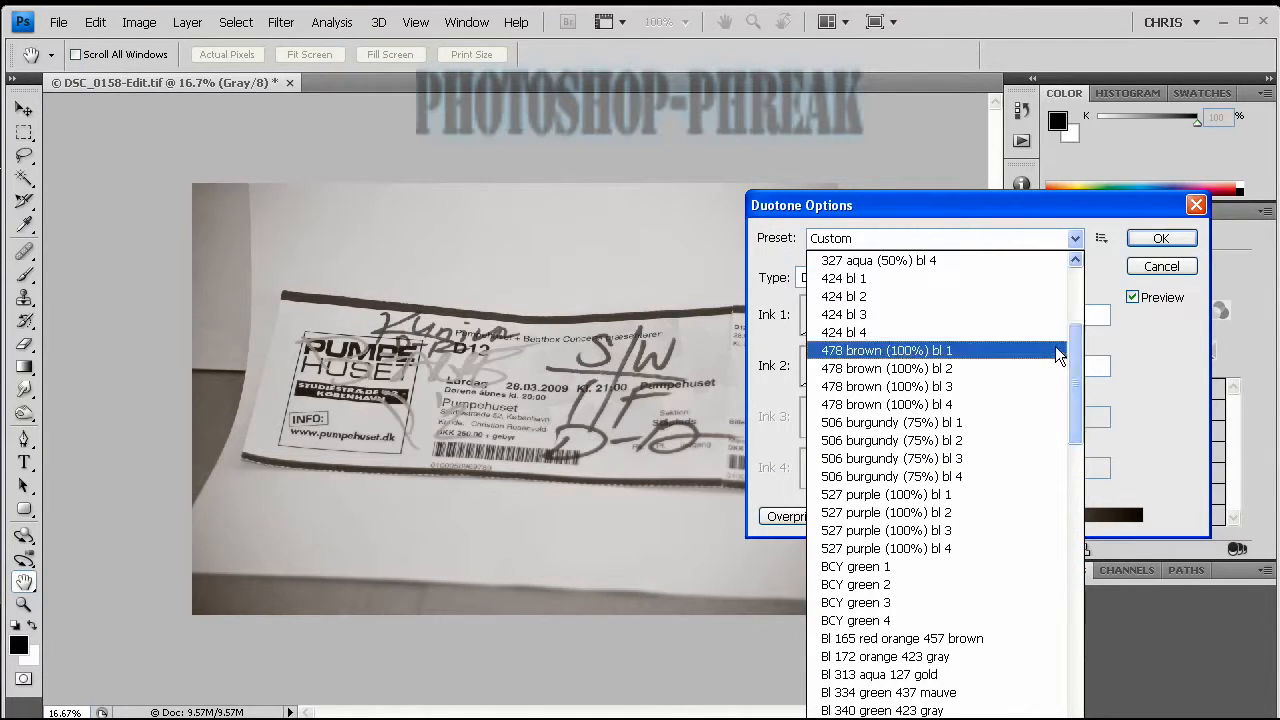
click(1009, 385)
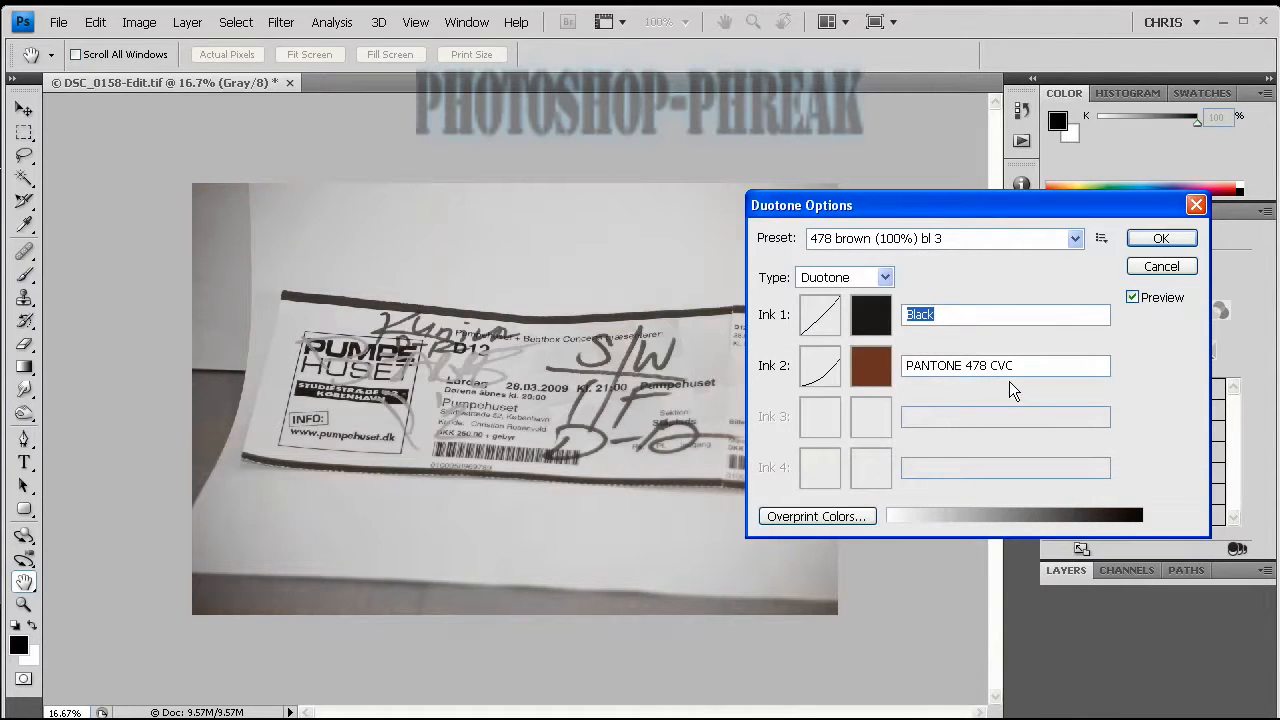
Try the BMY brown 2 tritone preset on the ticket photo.
click(971, 233)
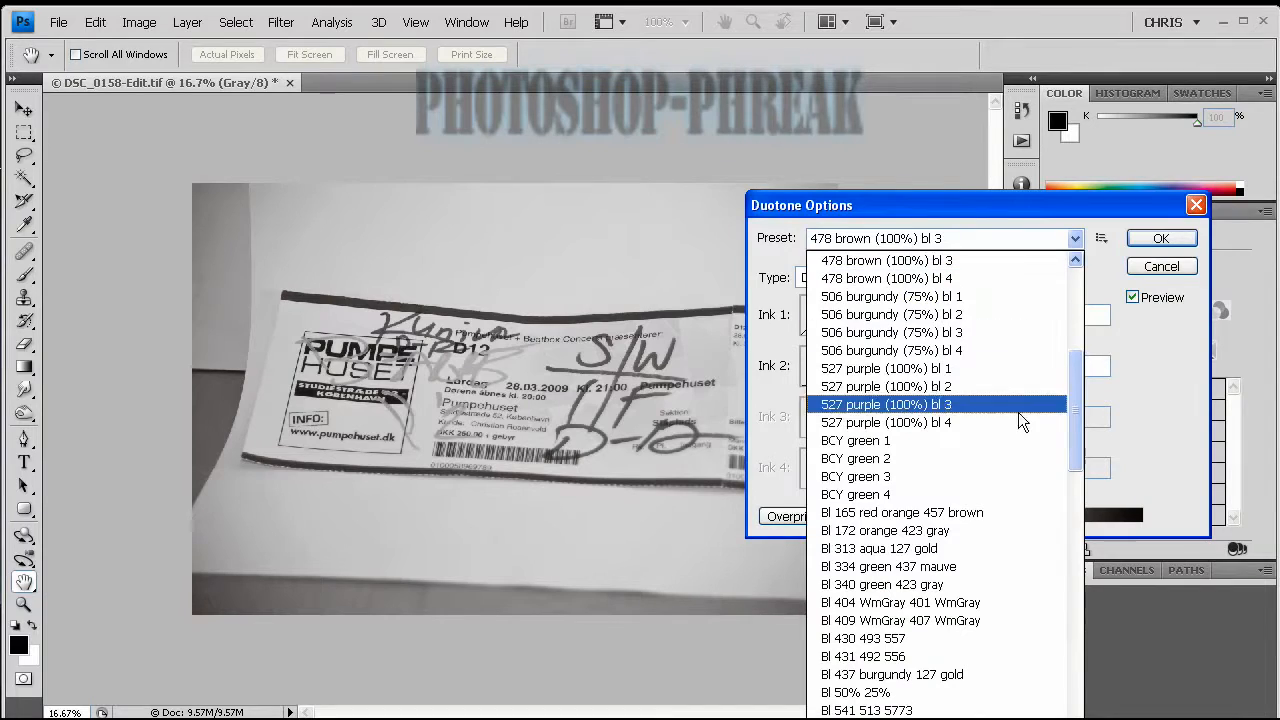
scroll(975, 685, down, 2)
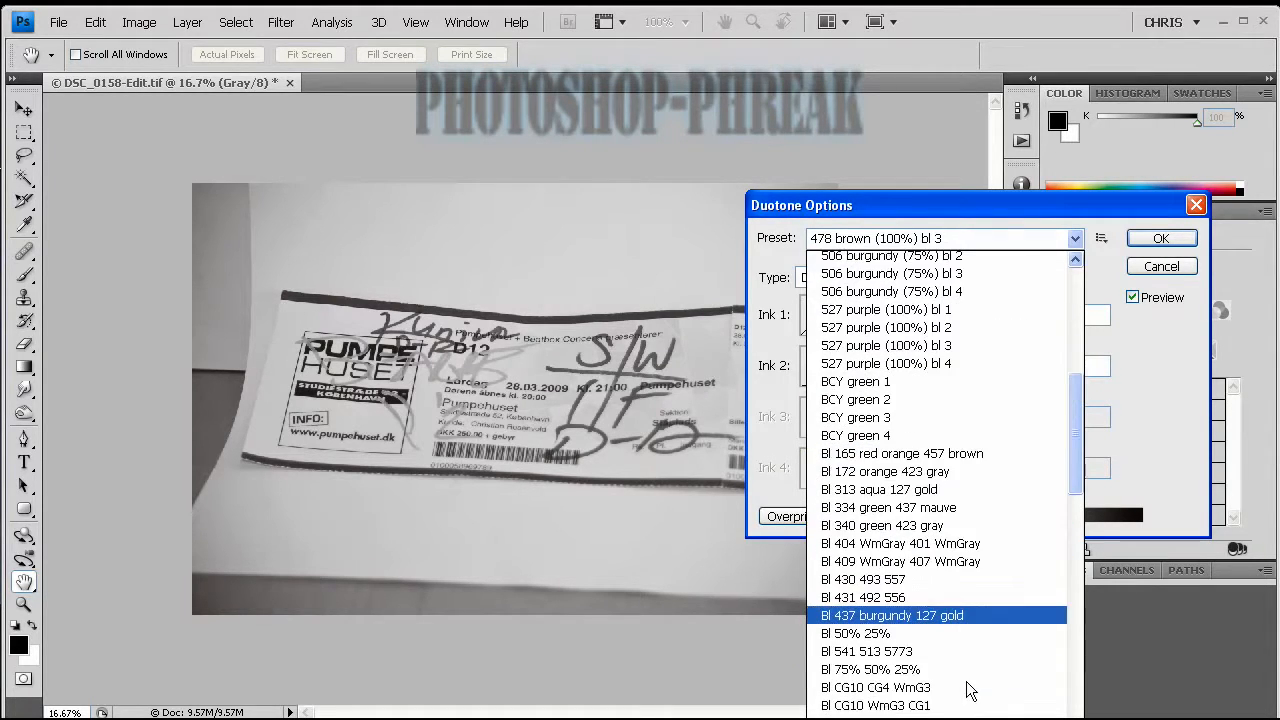
scroll(967, 690, down, 4)
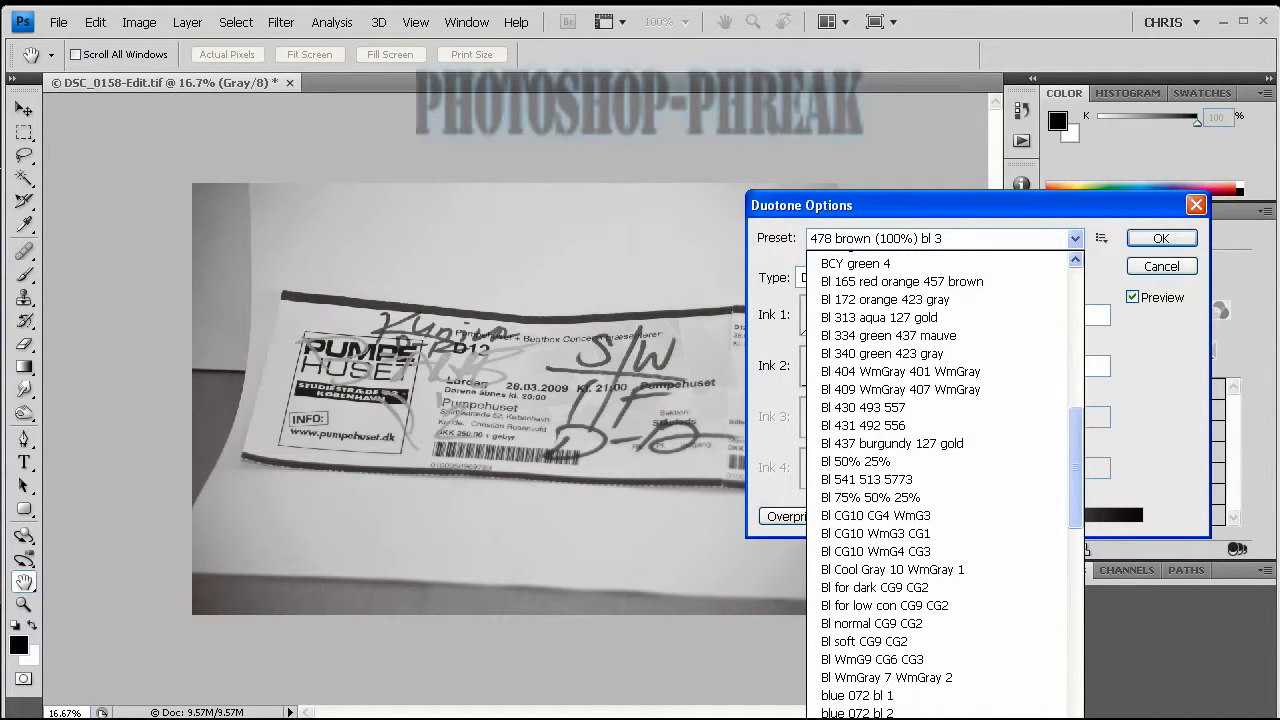
scroll(910, 652, down, 4)
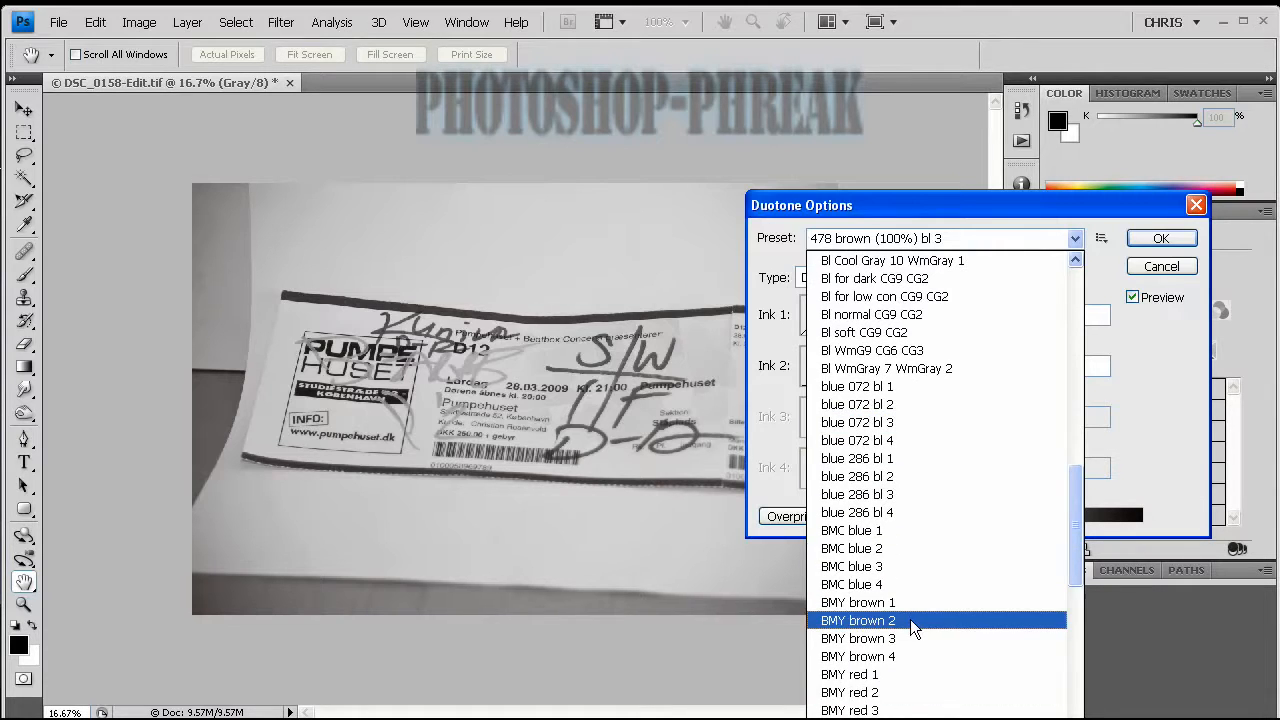
click(910, 619)
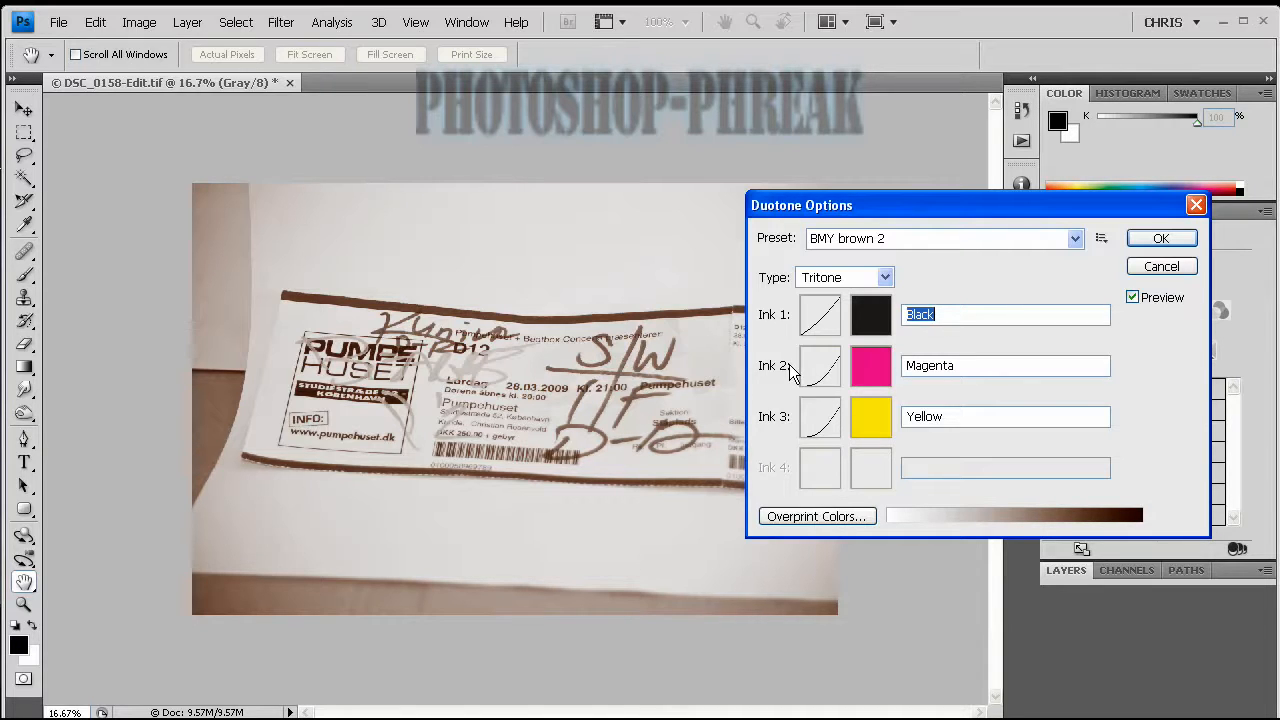
Choose the duotone preset brown 464 bl 4 and apply the Duotone conversion to the image.
click(873, 241)
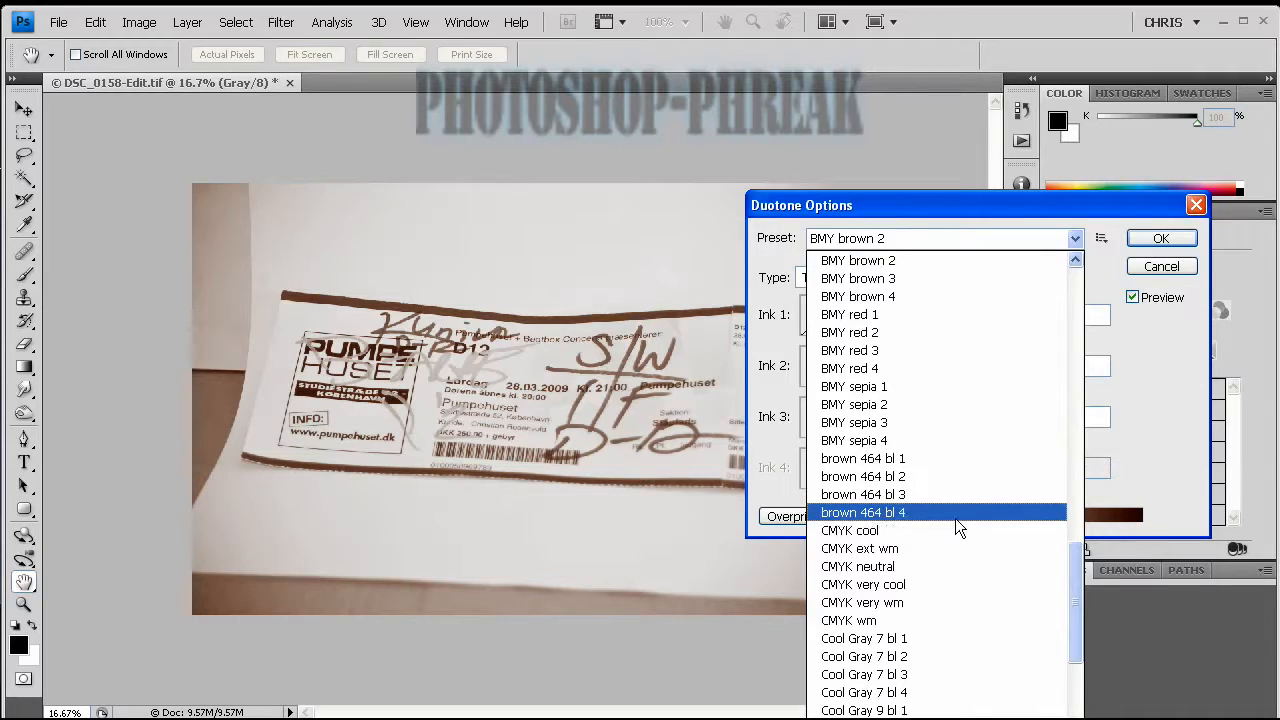
click(955, 518)
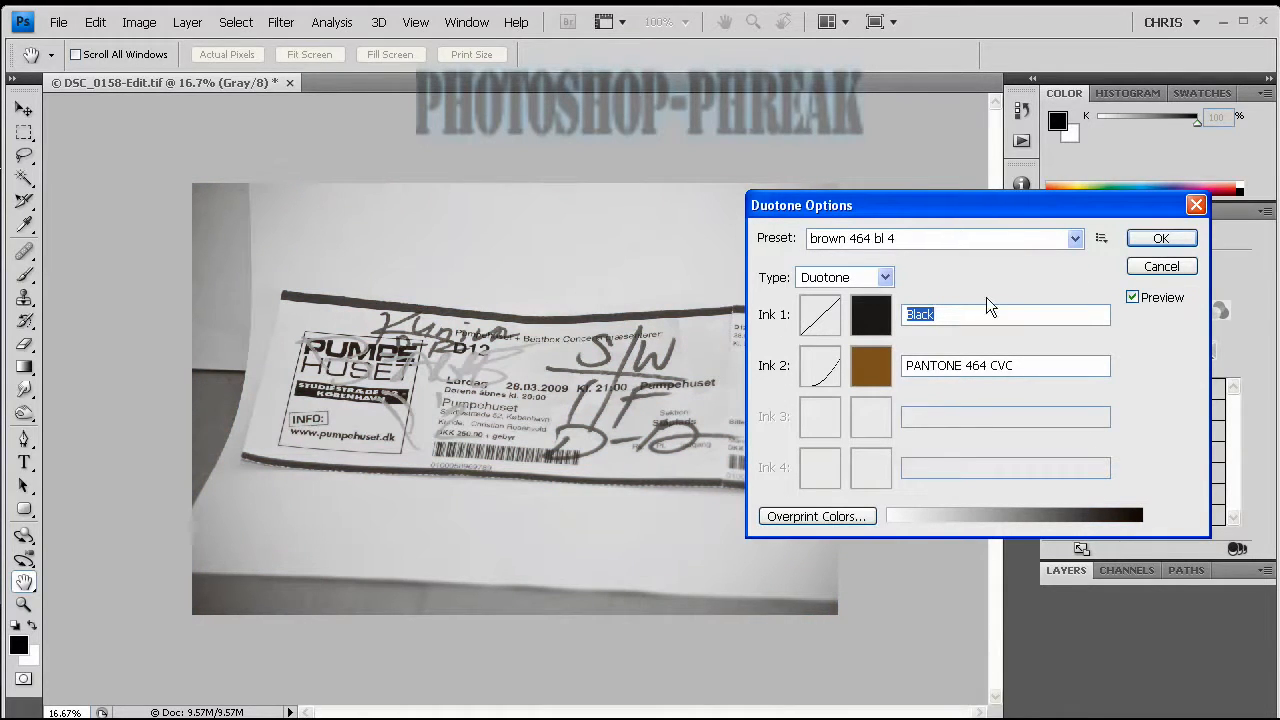
click(1160, 238)
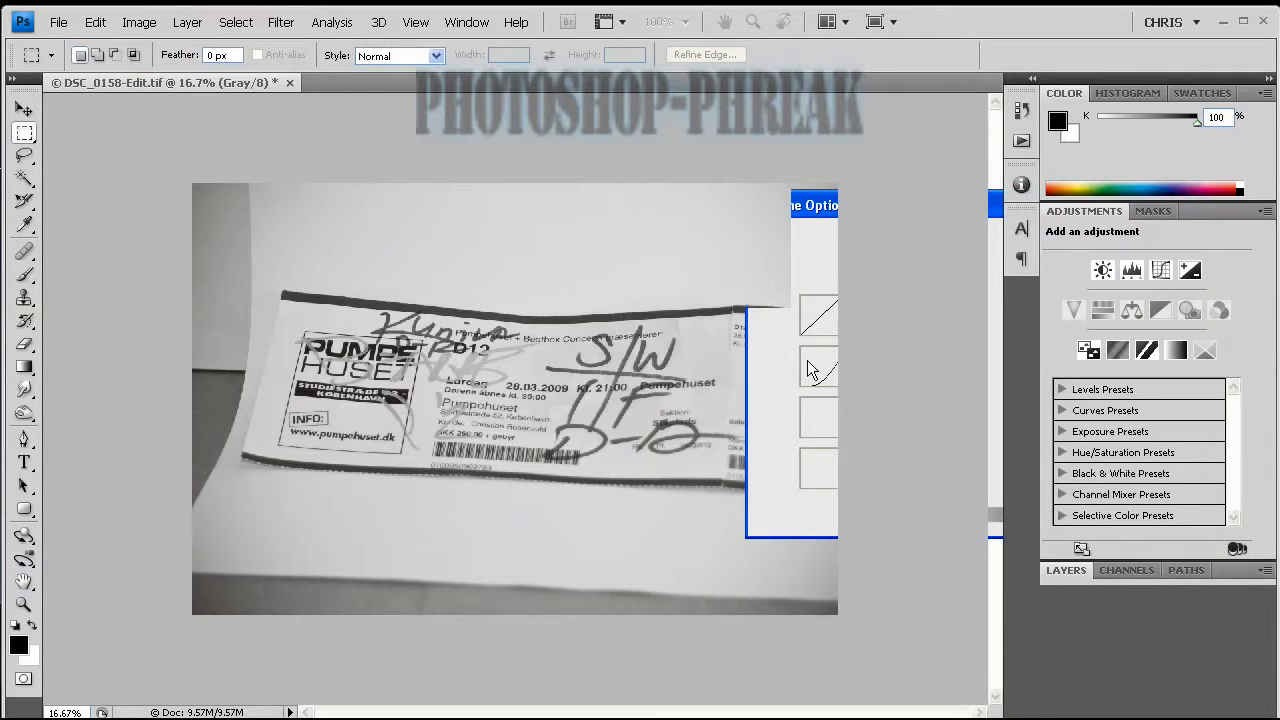